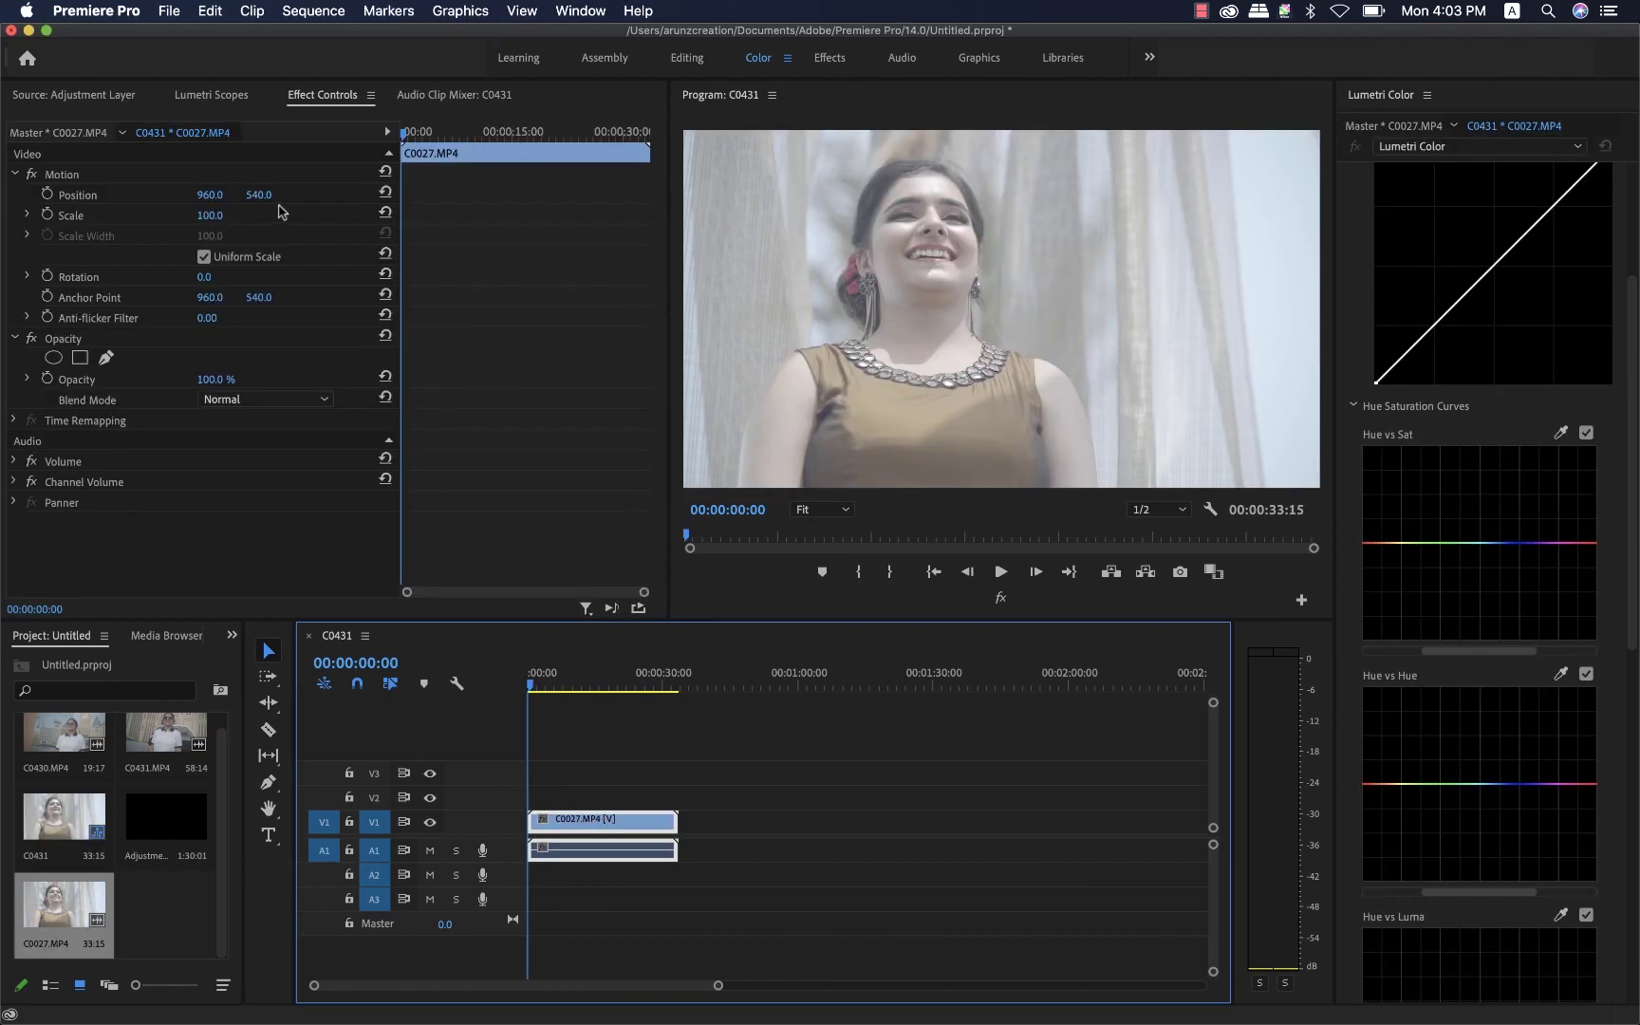
# Show clip C0027's waveform in Lumetri Scopes beside the program monitor.
pyautogui.click(209, 98)
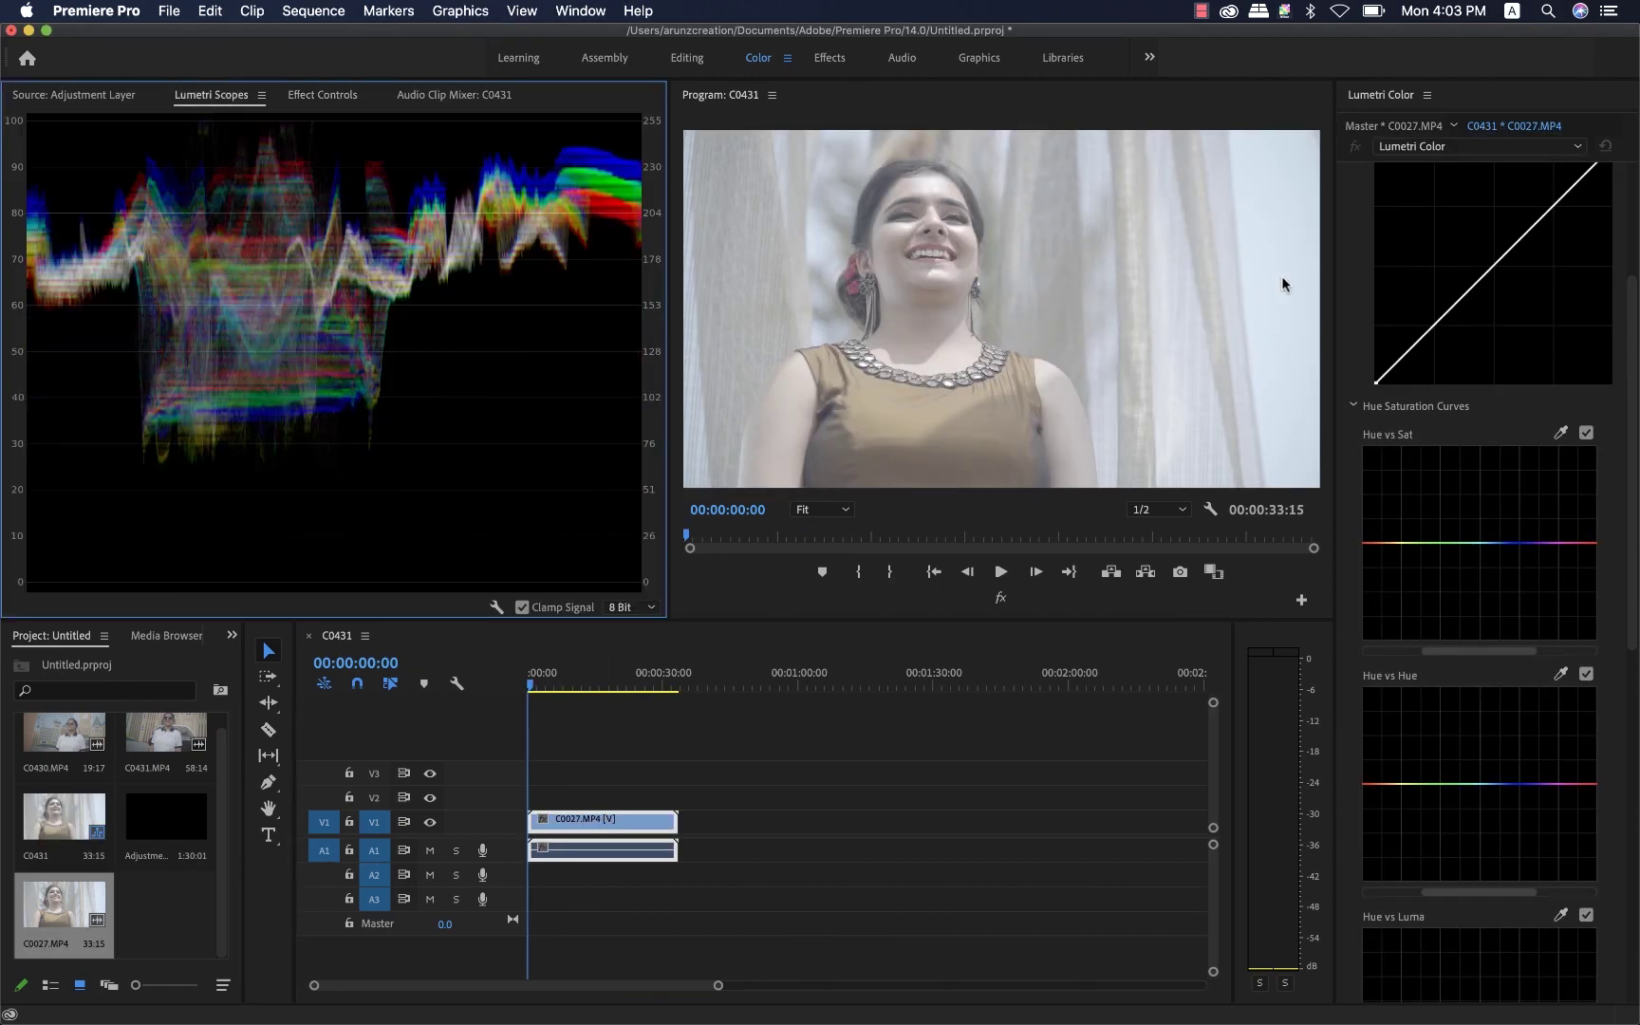
# Darken clip C0027 with Exposure -1.0, Shadows -100 and Highlights 74.1.
pyautogui.click(609, 824)
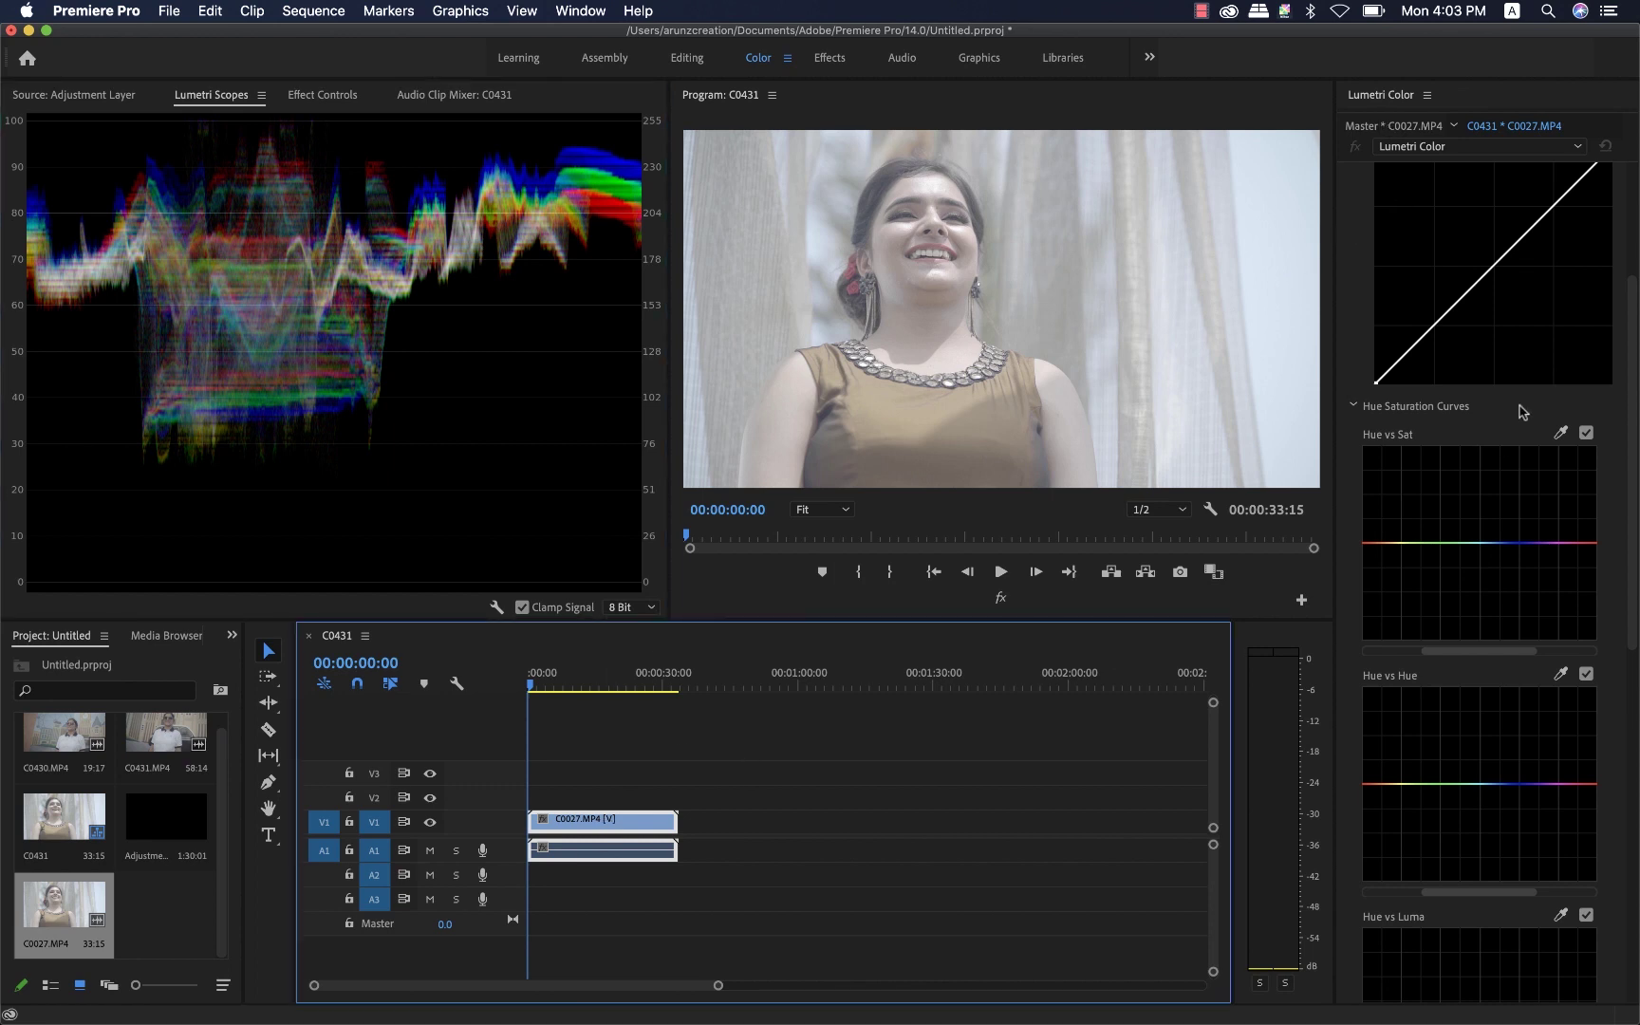
pyautogui.moveTo(1634, 370); pyautogui.dragTo(1633, 257)
pyautogui.click(1393, 188)
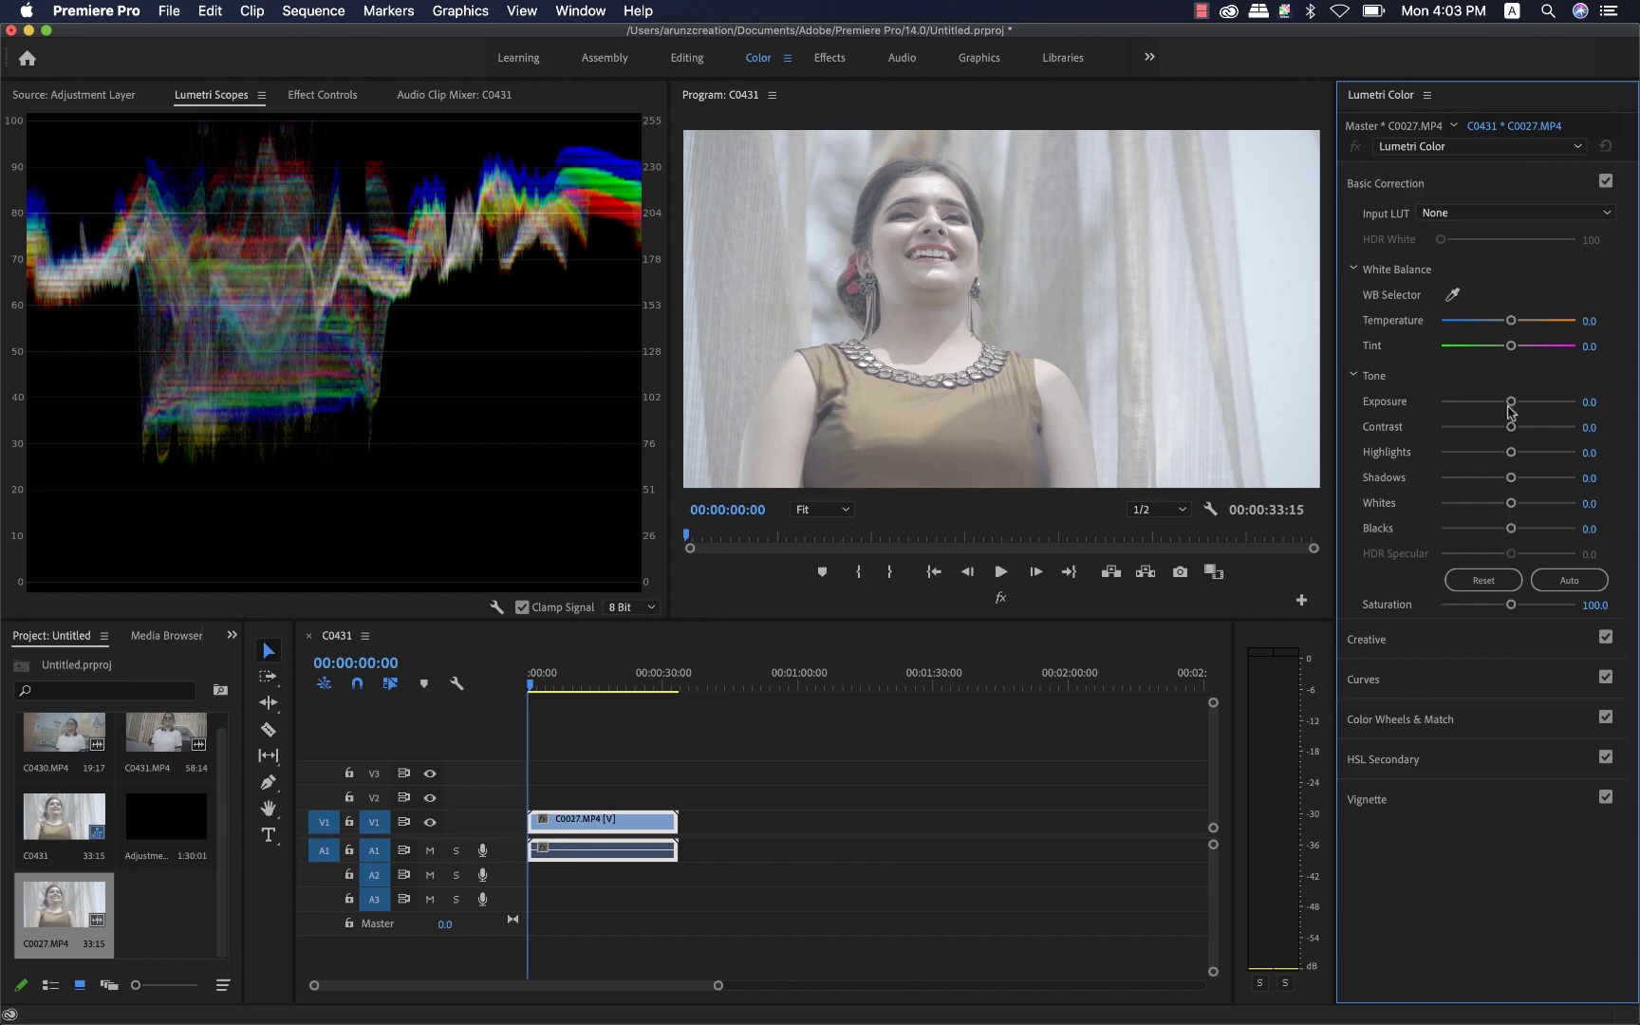
pyautogui.moveTo(1510, 402); pyautogui.dragTo(1497, 402)
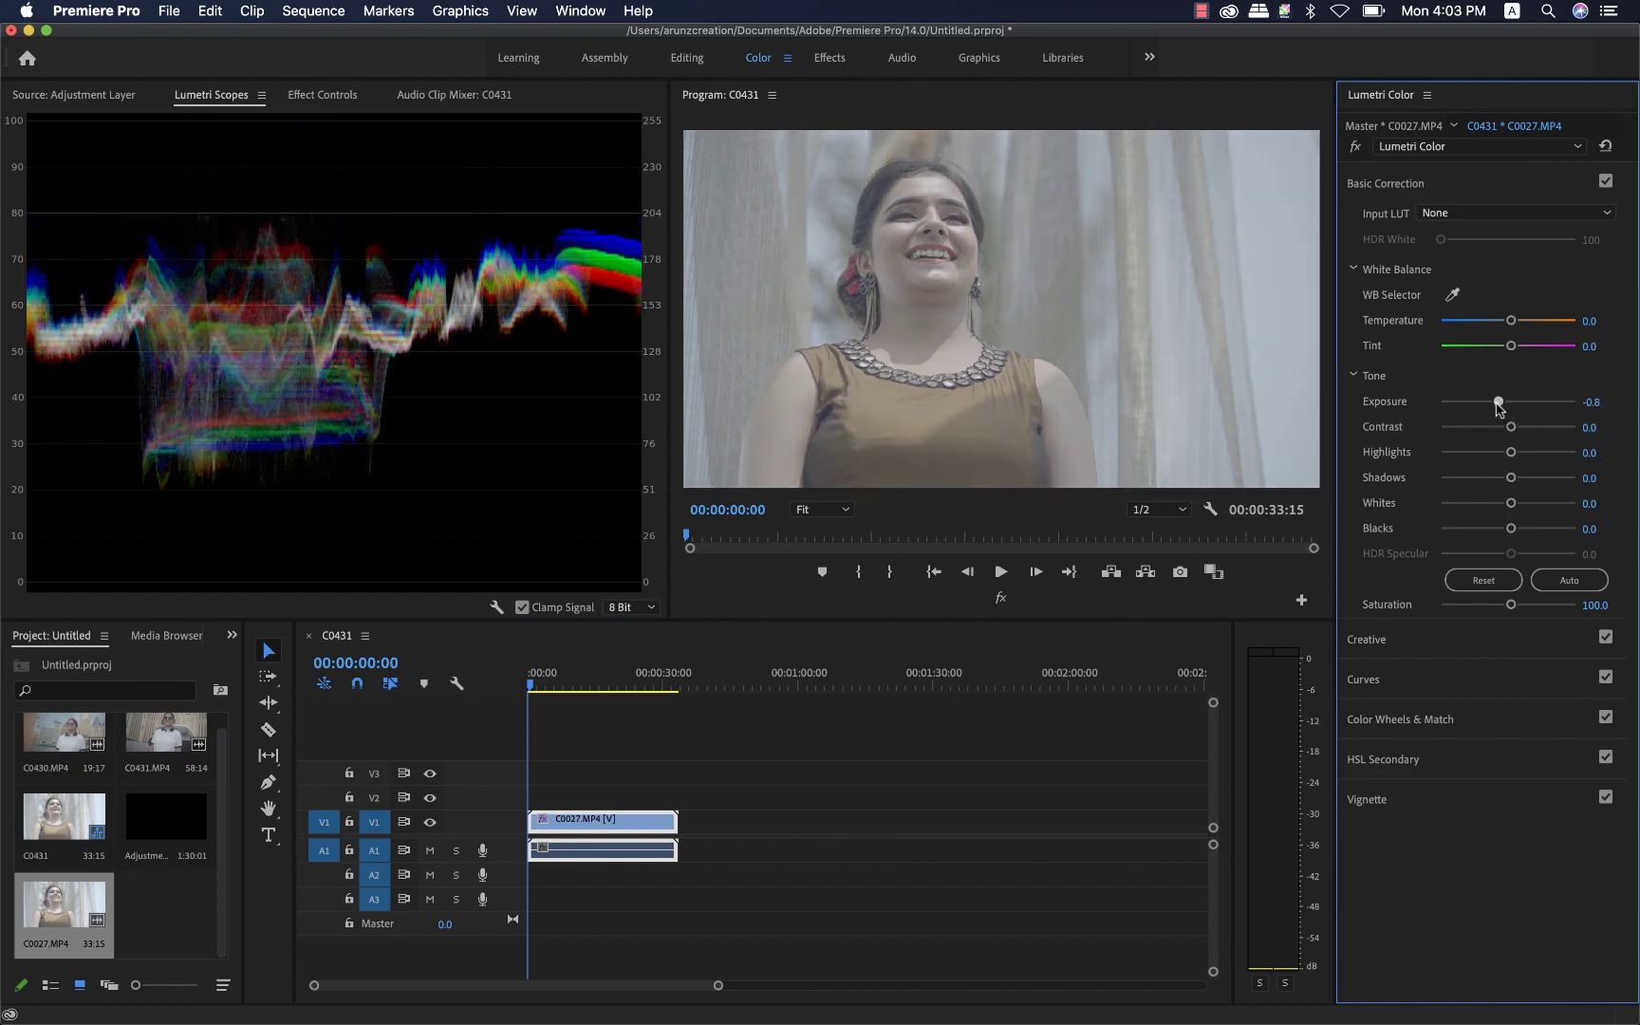
pyautogui.moveTo(1513, 480)
pyautogui.mouseDown()
pyautogui.moveTo(1434, 479)
pyautogui.moveTo(1550, 457)
pyautogui.mouseUp()
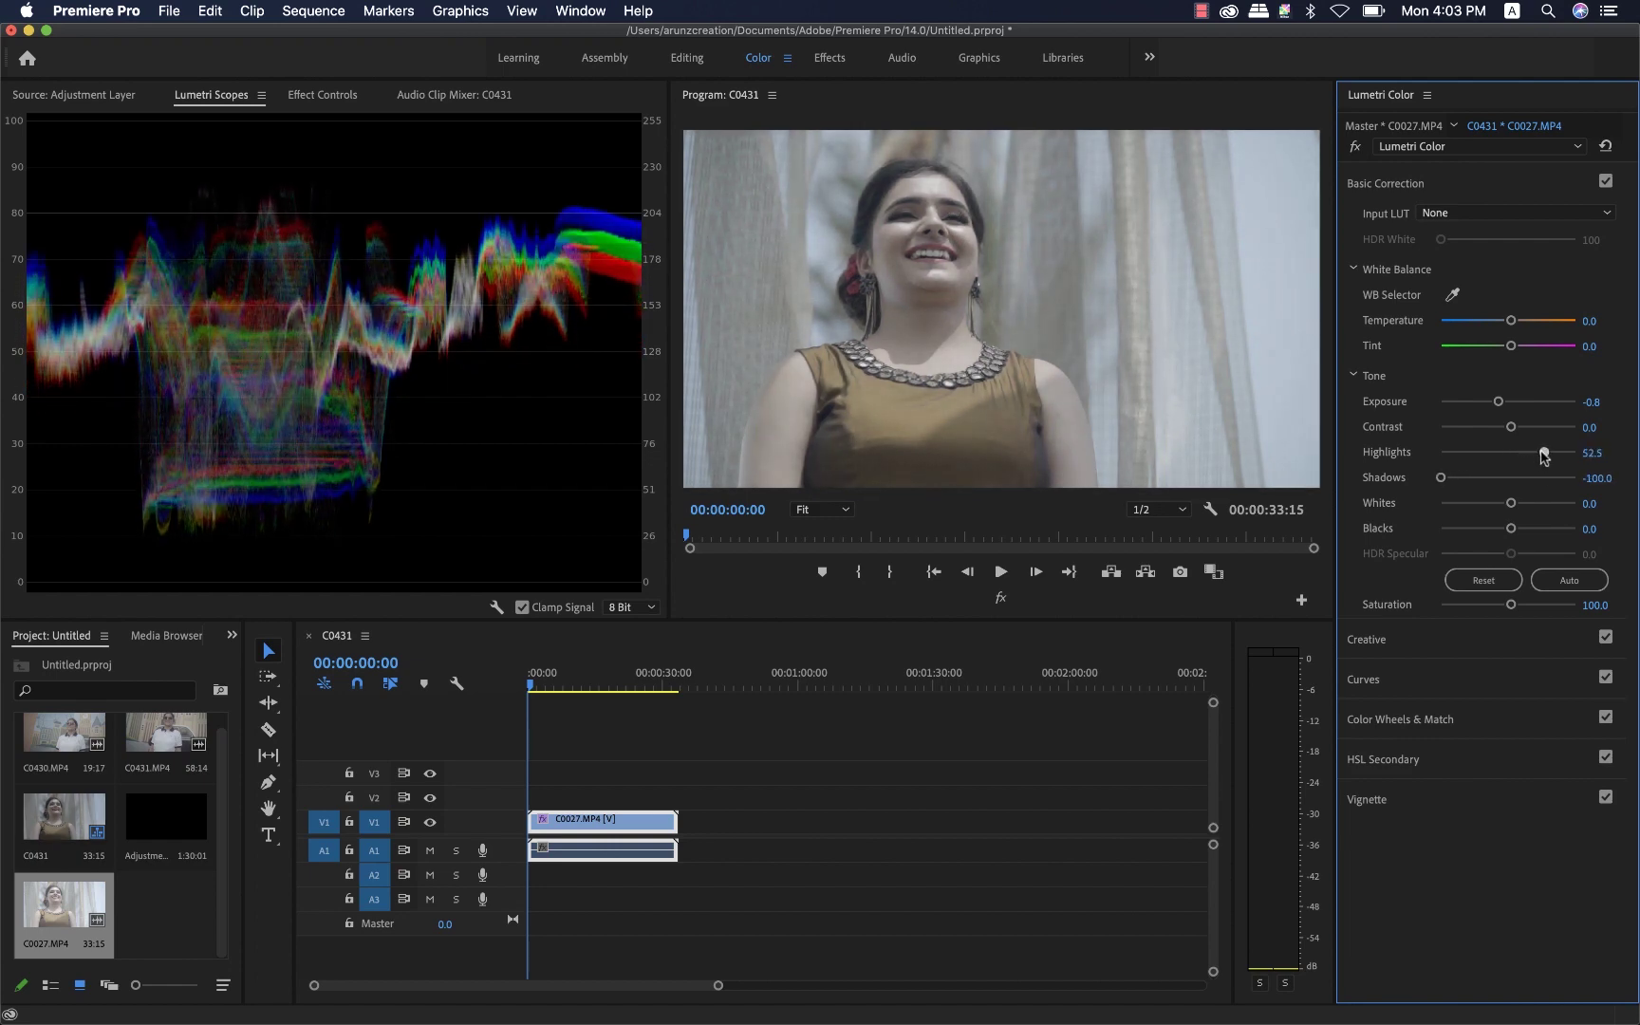
pyautogui.moveTo(1499, 401); pyautogui.dragTo(1495, 402)
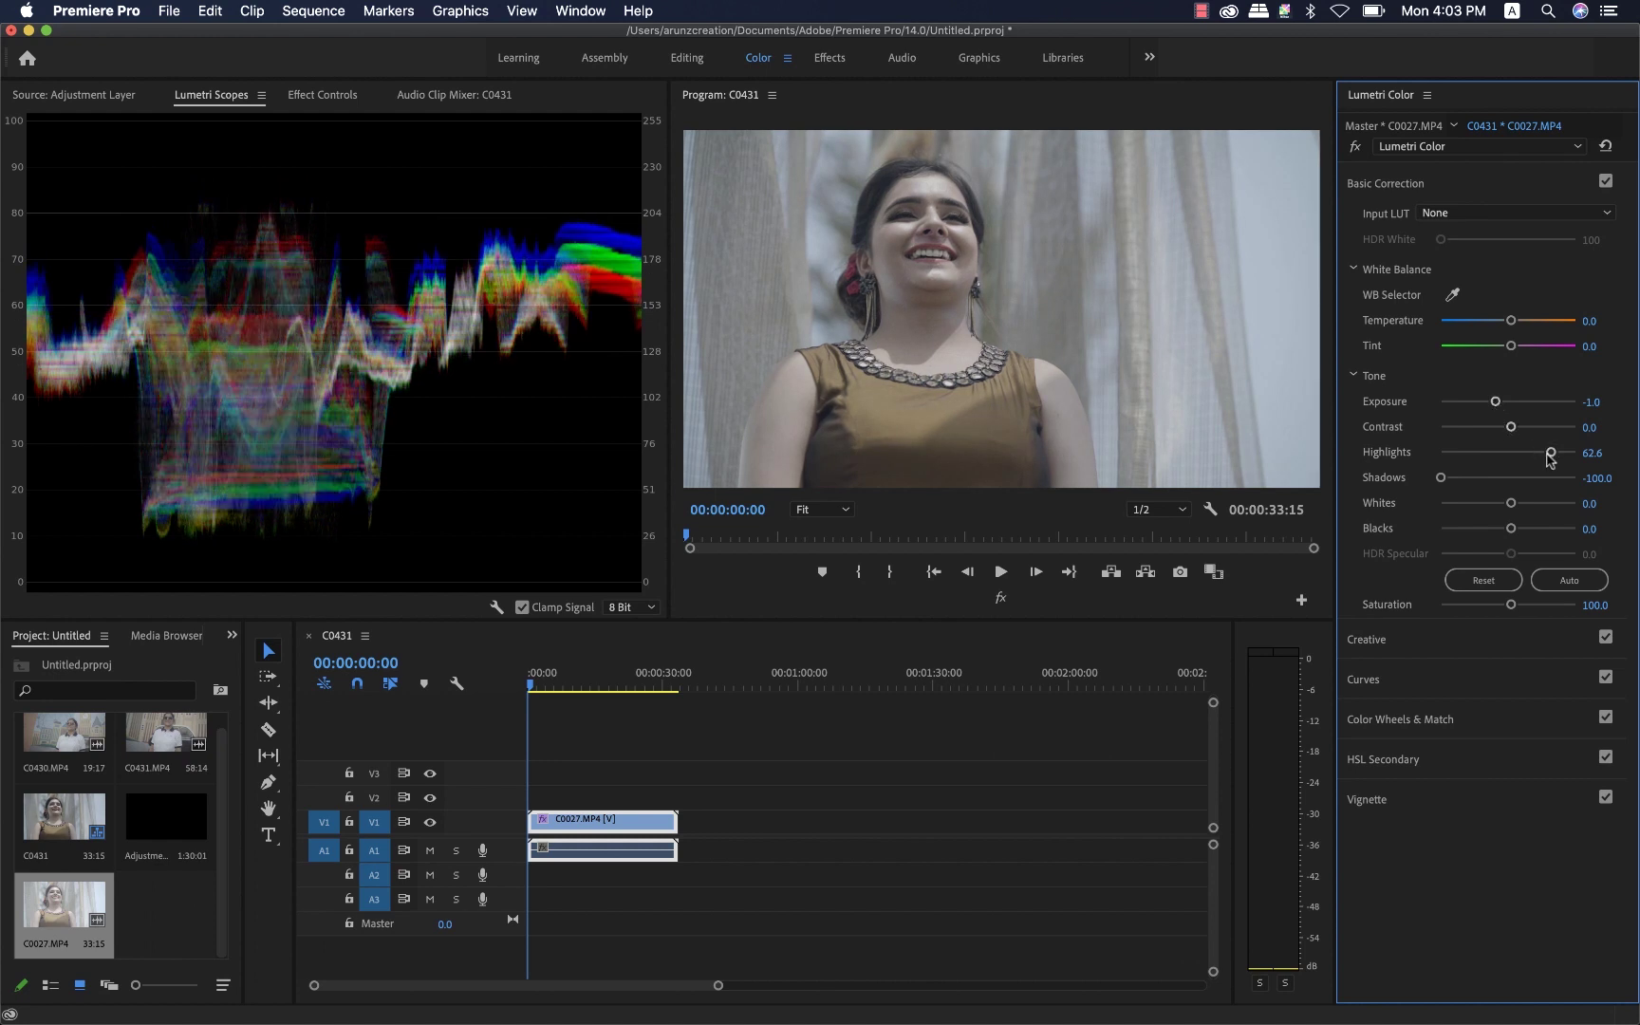
pyautogui.moveTo(1551, 457); pyautogui.dragTo(1559, 457)
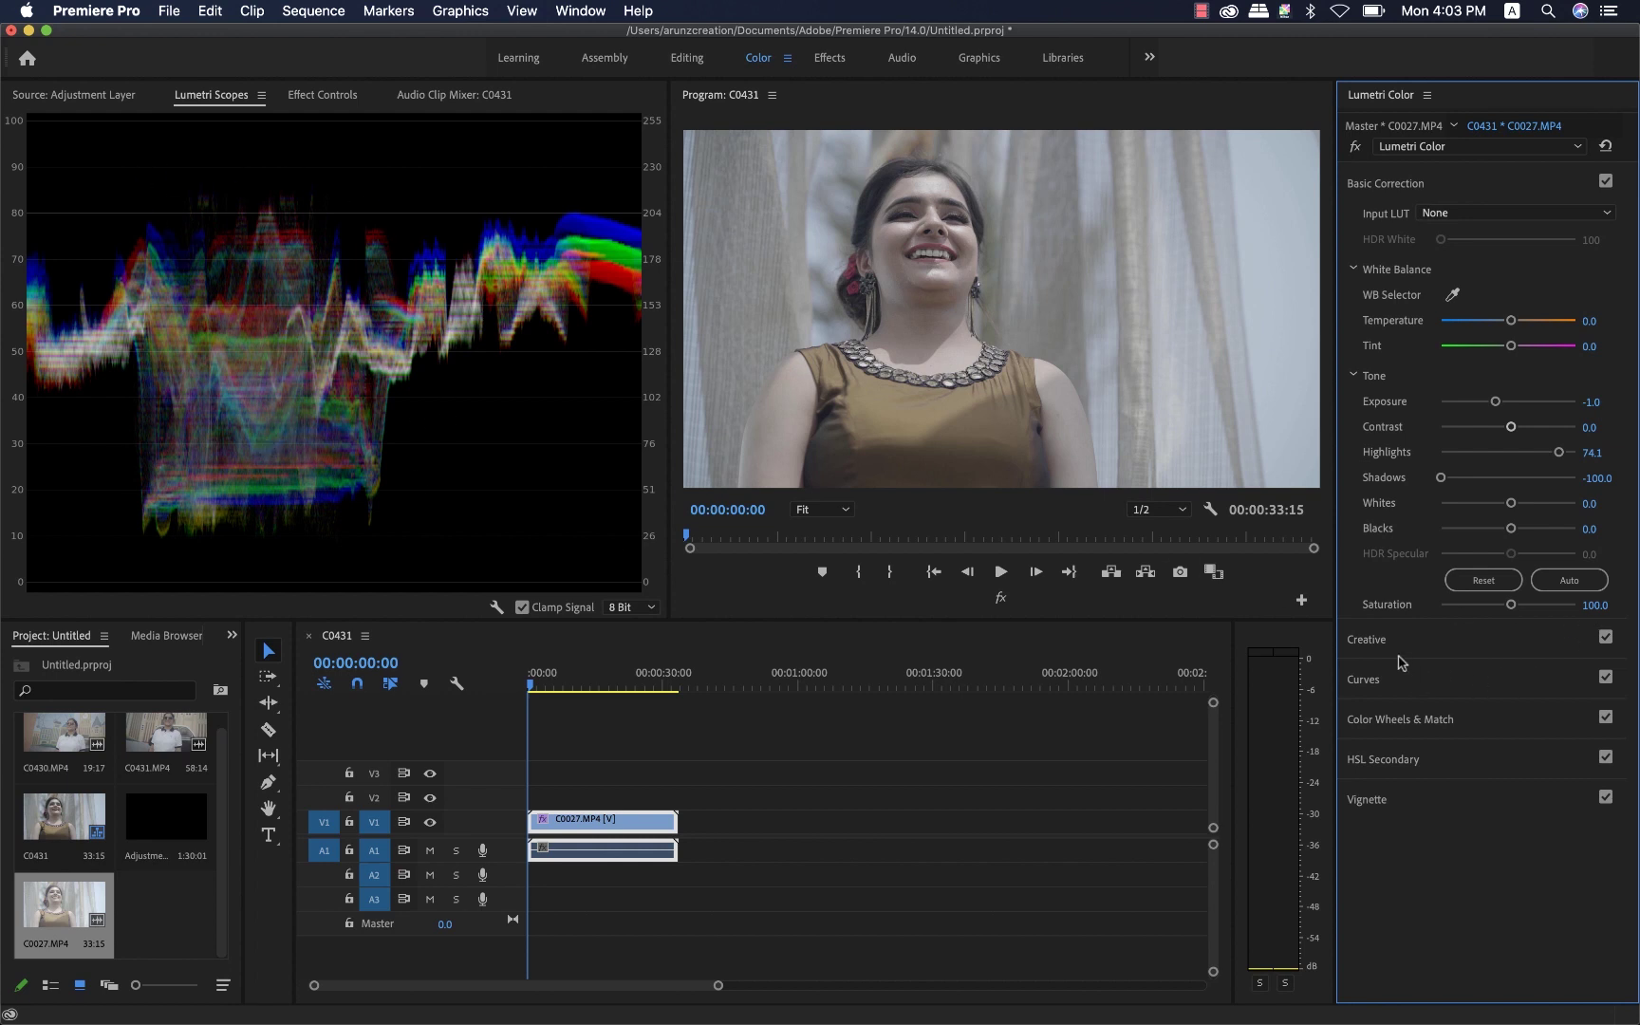
# Bend the clip's RGB curve into an S-shape, pulling a low point down and a high point up.
pyautogui.click(1370, 681)
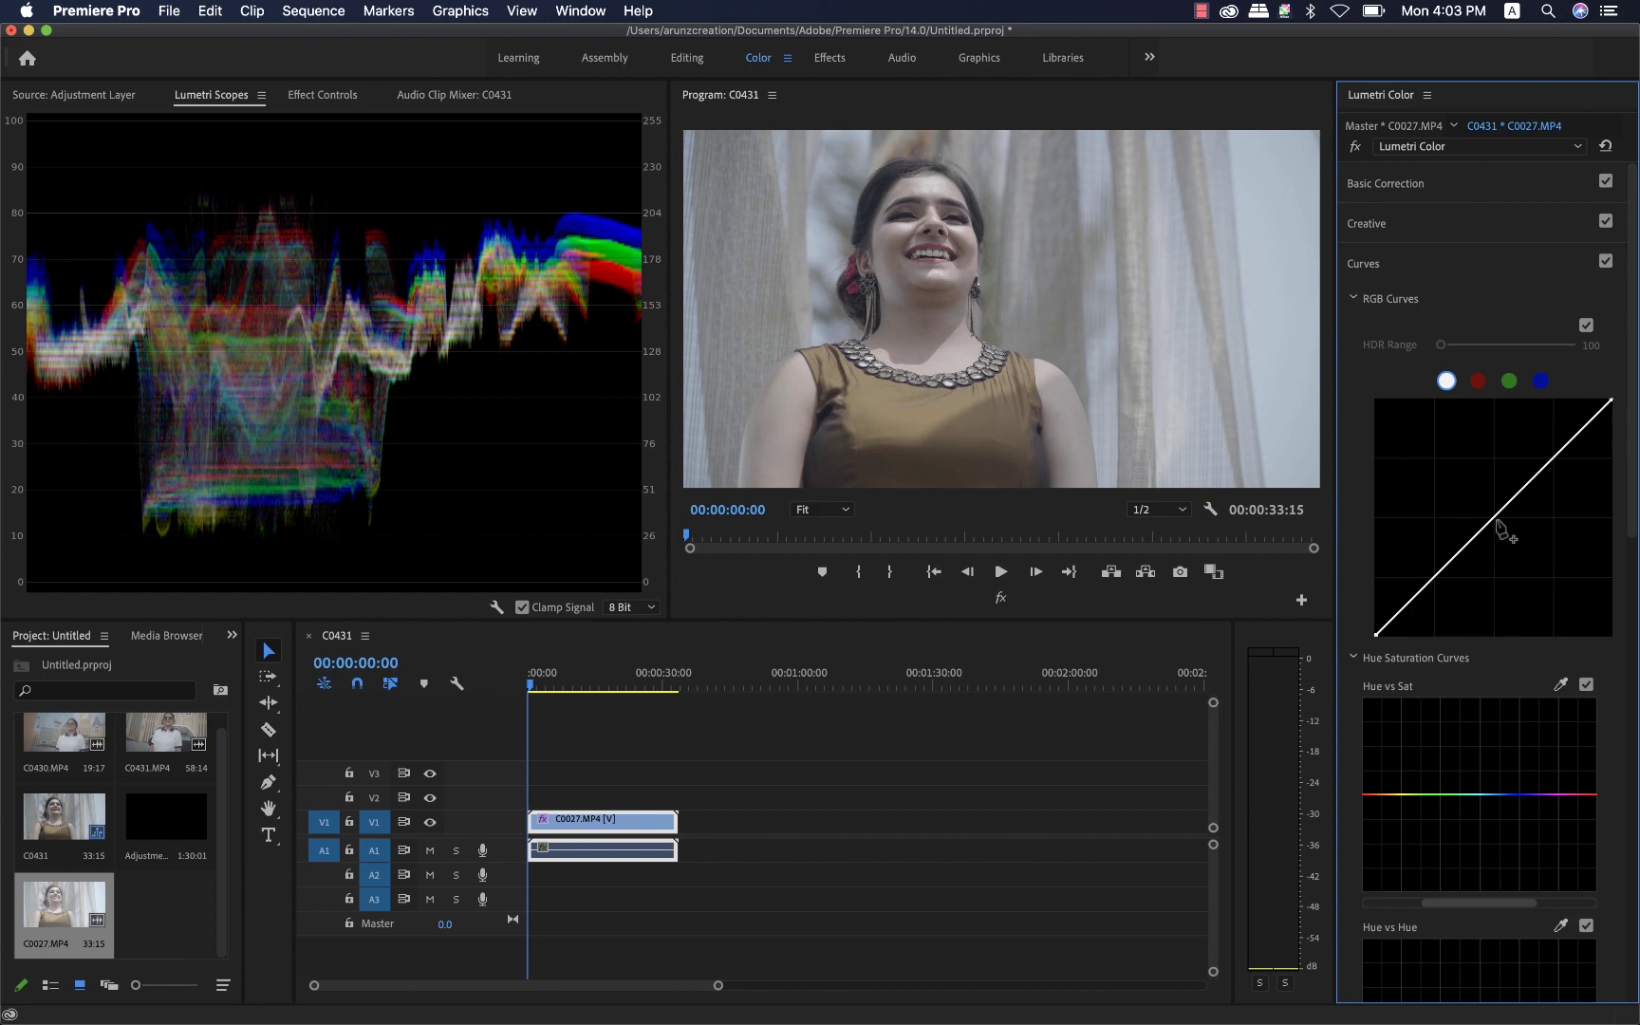
pyautogui.moveTo(1494, 516); pyautogui.dragTo(1376, 627)
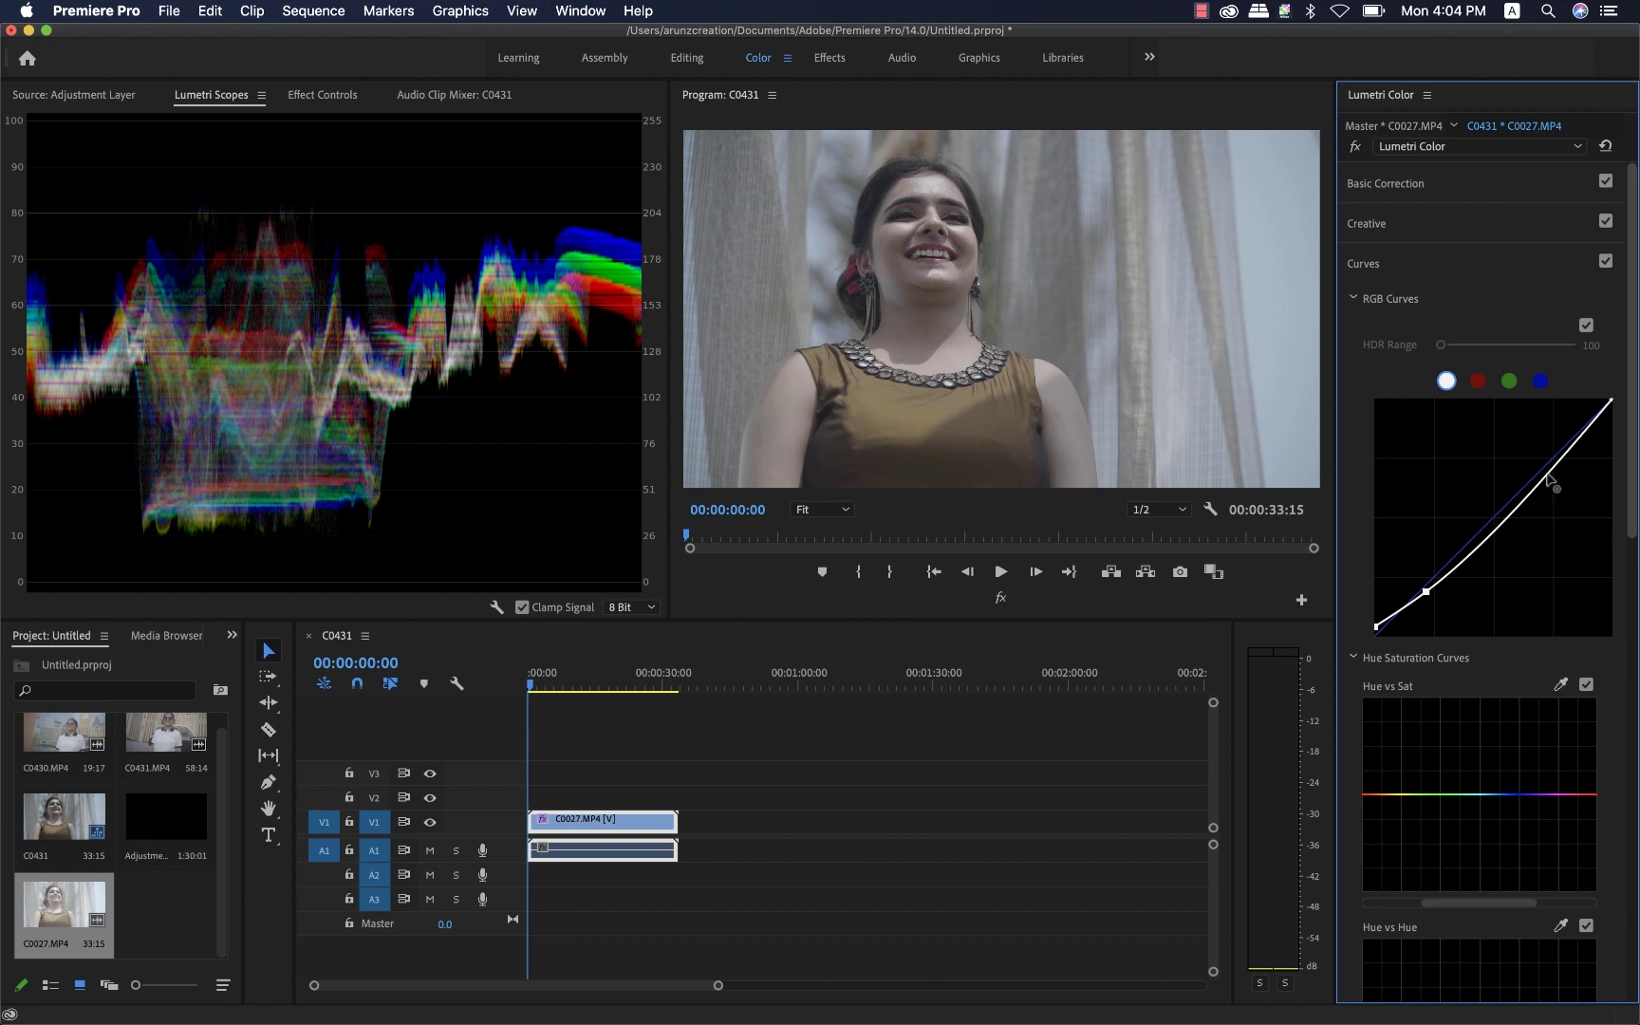
pyautogui.moveTo(1549, 479); pyautogui.dragTo(1549, 462)
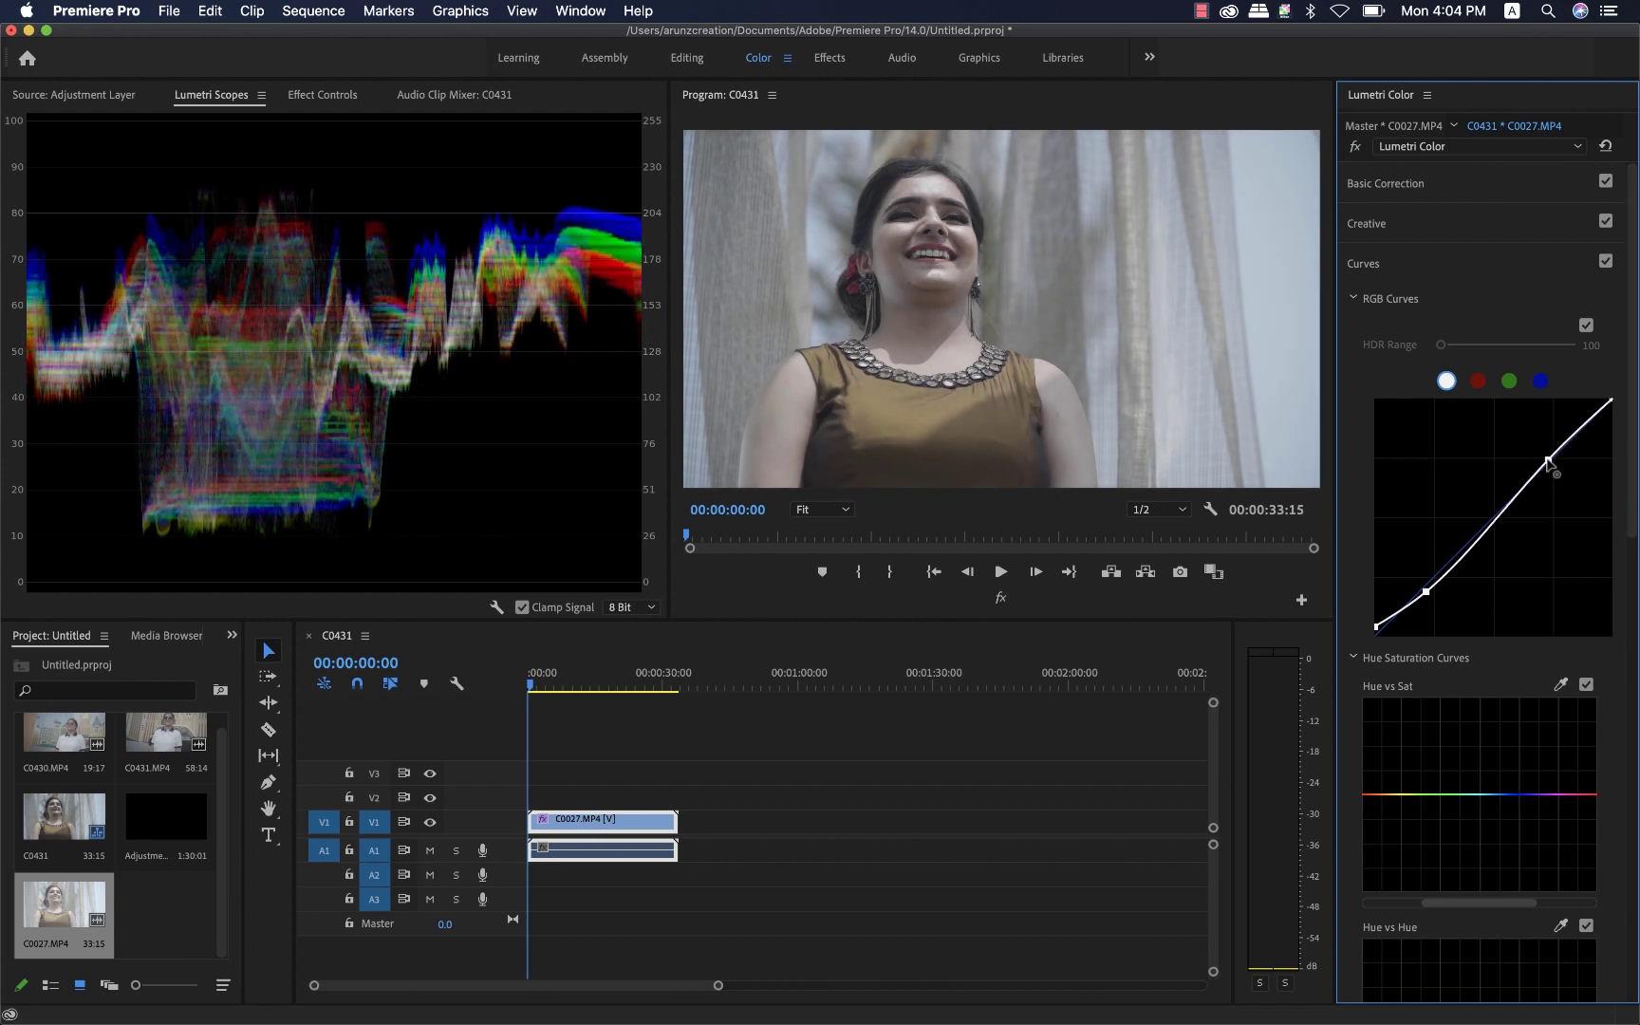
pyautogui.click(172, 918)
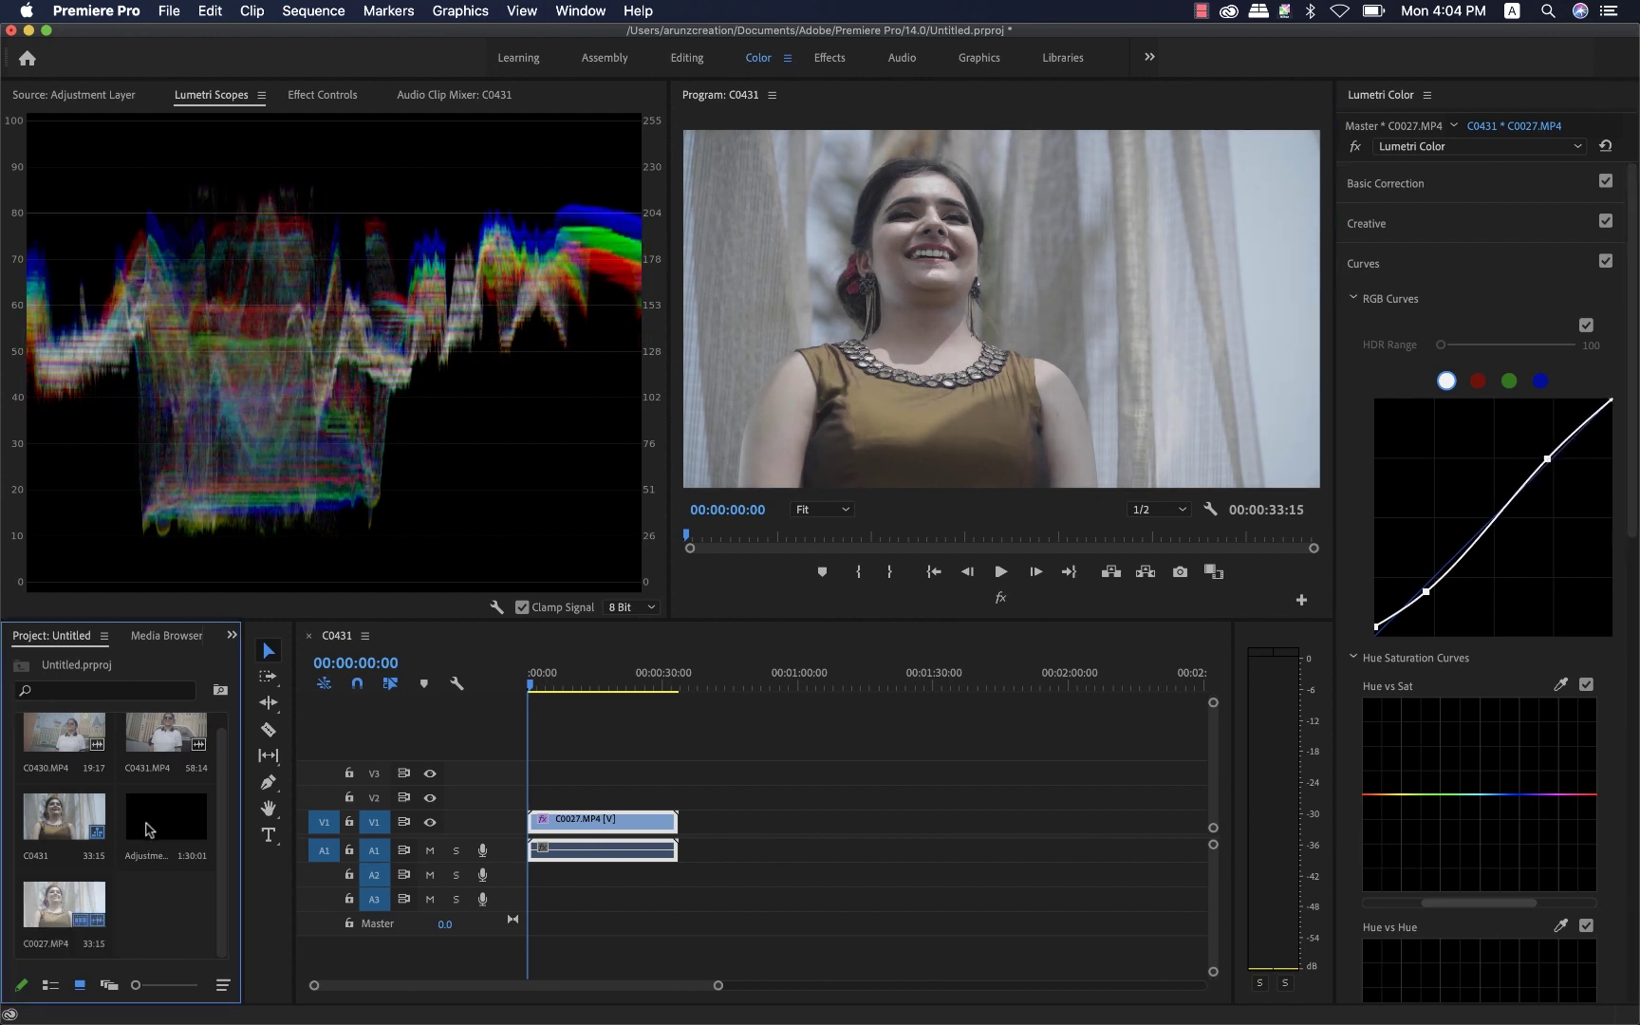
pyautogui.click(148, 829)
# Place the Adjustment Layer on V2 above the clip and apply Channel Mixer to it.
pyautogui.moveTo(165, 861); pyautogui.dragTo(533, 799)
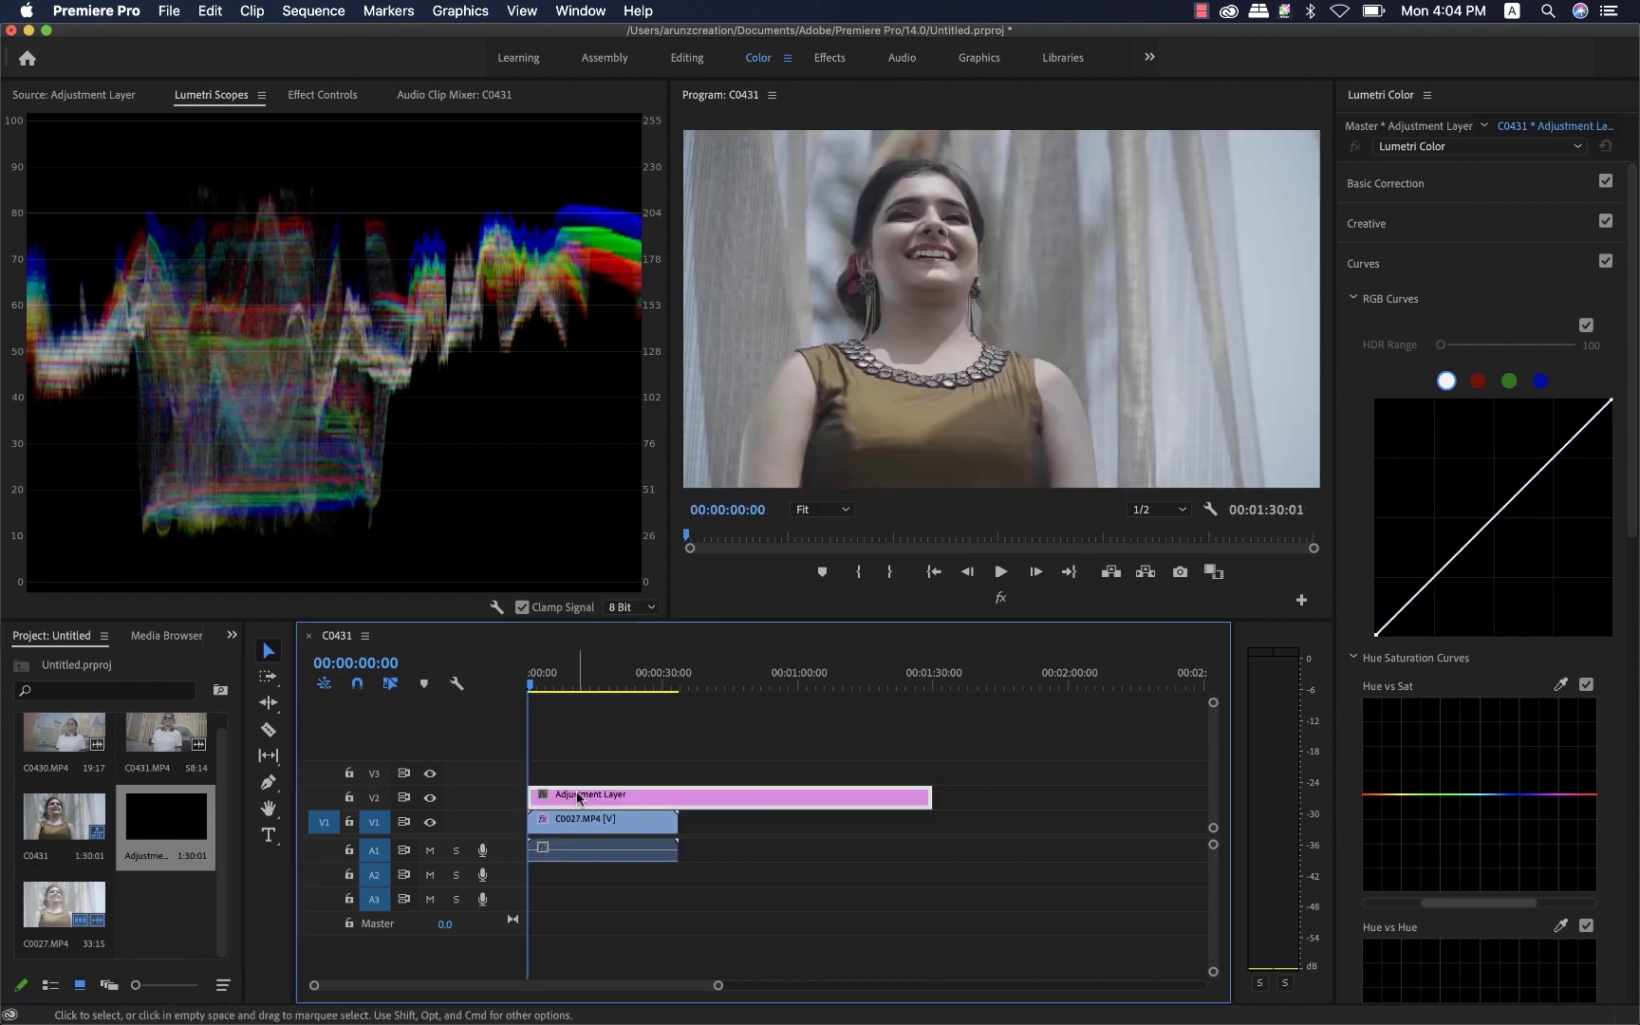
pyautogui.click(232, 636)
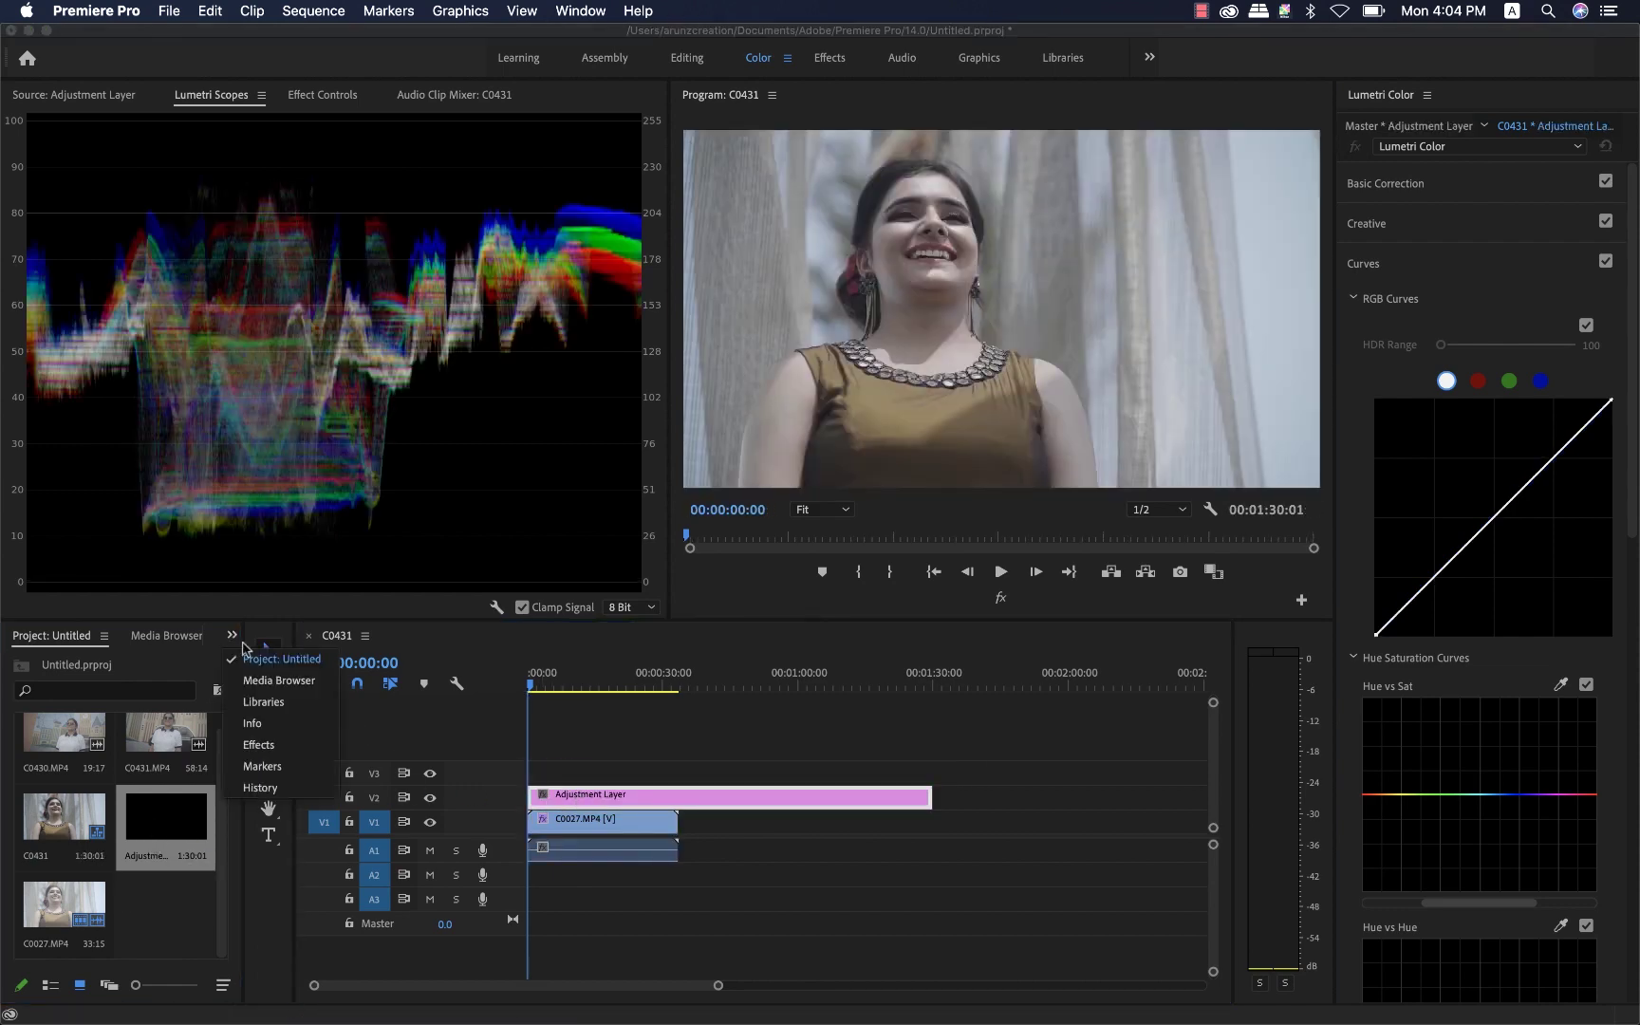
pyautogui.click(281, 748)
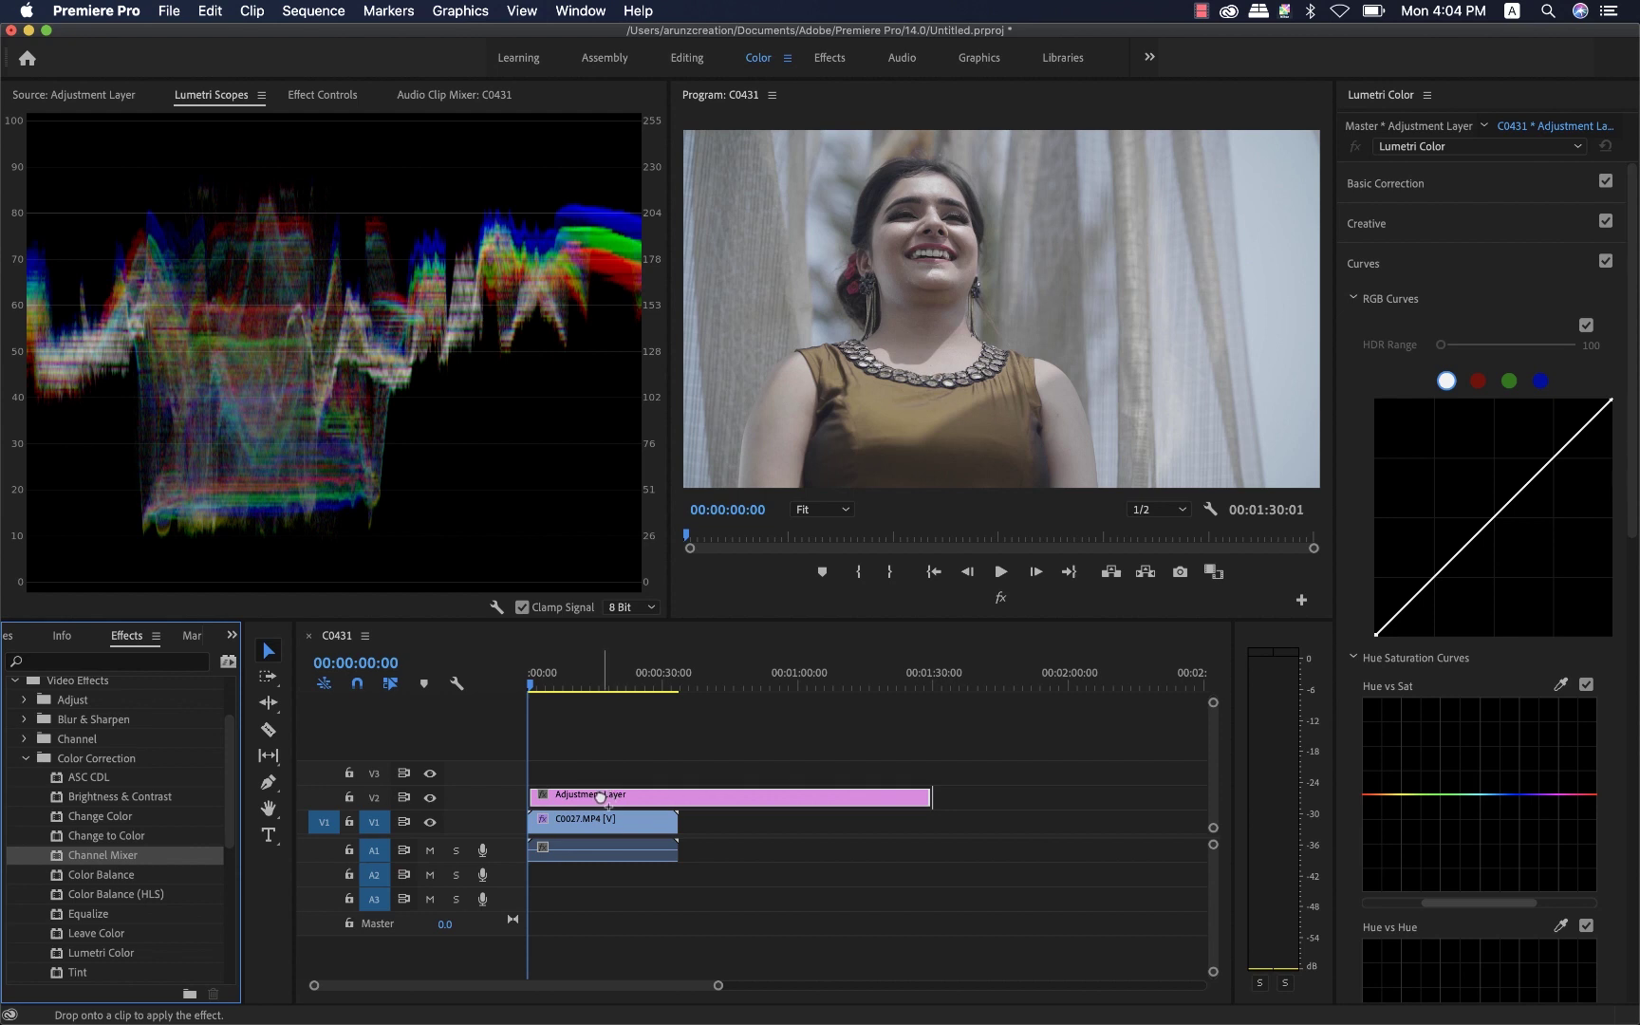
pyautogui.moveTo(120, 856); pyautogui.dragTo(604, 791)
# Set the Channel Mixer's Red-Blue to -93 and Blue-Red to -8, leaving Blue-Blue at 100.
pyautogui.click(327, 97)
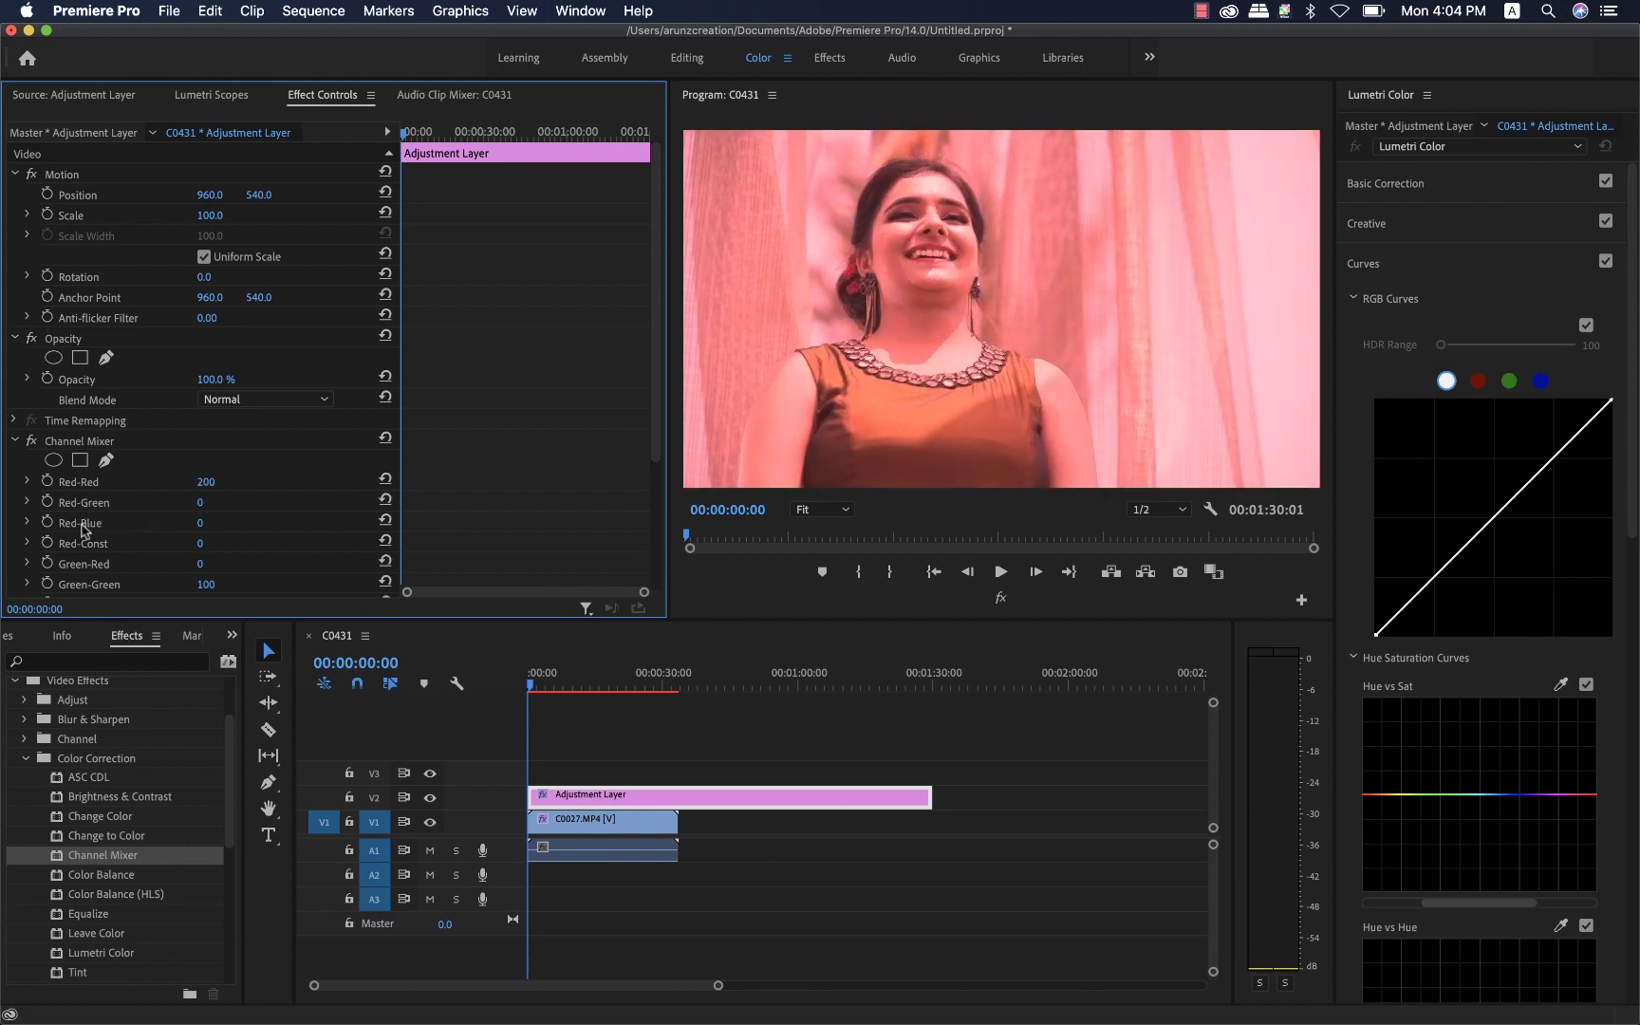
pyautogui.moveTo(204, 523); pyautogui.dragTo(149, 522)
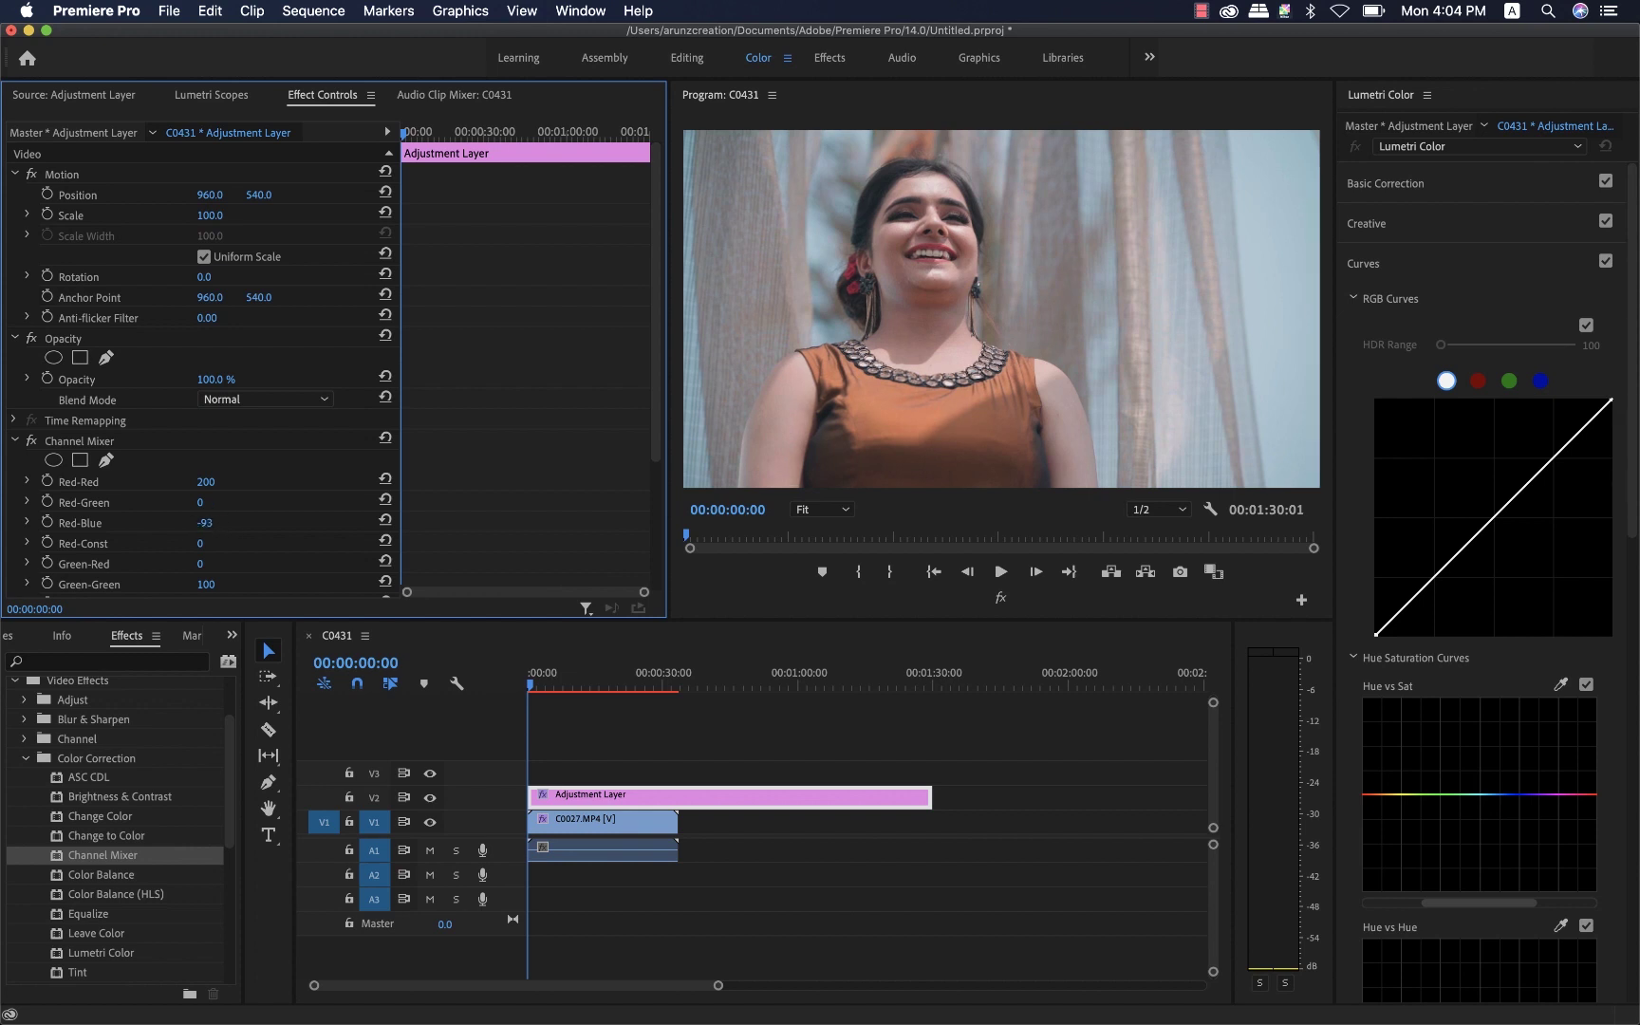
pyautogui.click(224, 518)
pyautogui.press('Return')
pyautogui.moveTo(661, 377); pyautogui.dragTo(661, 485)
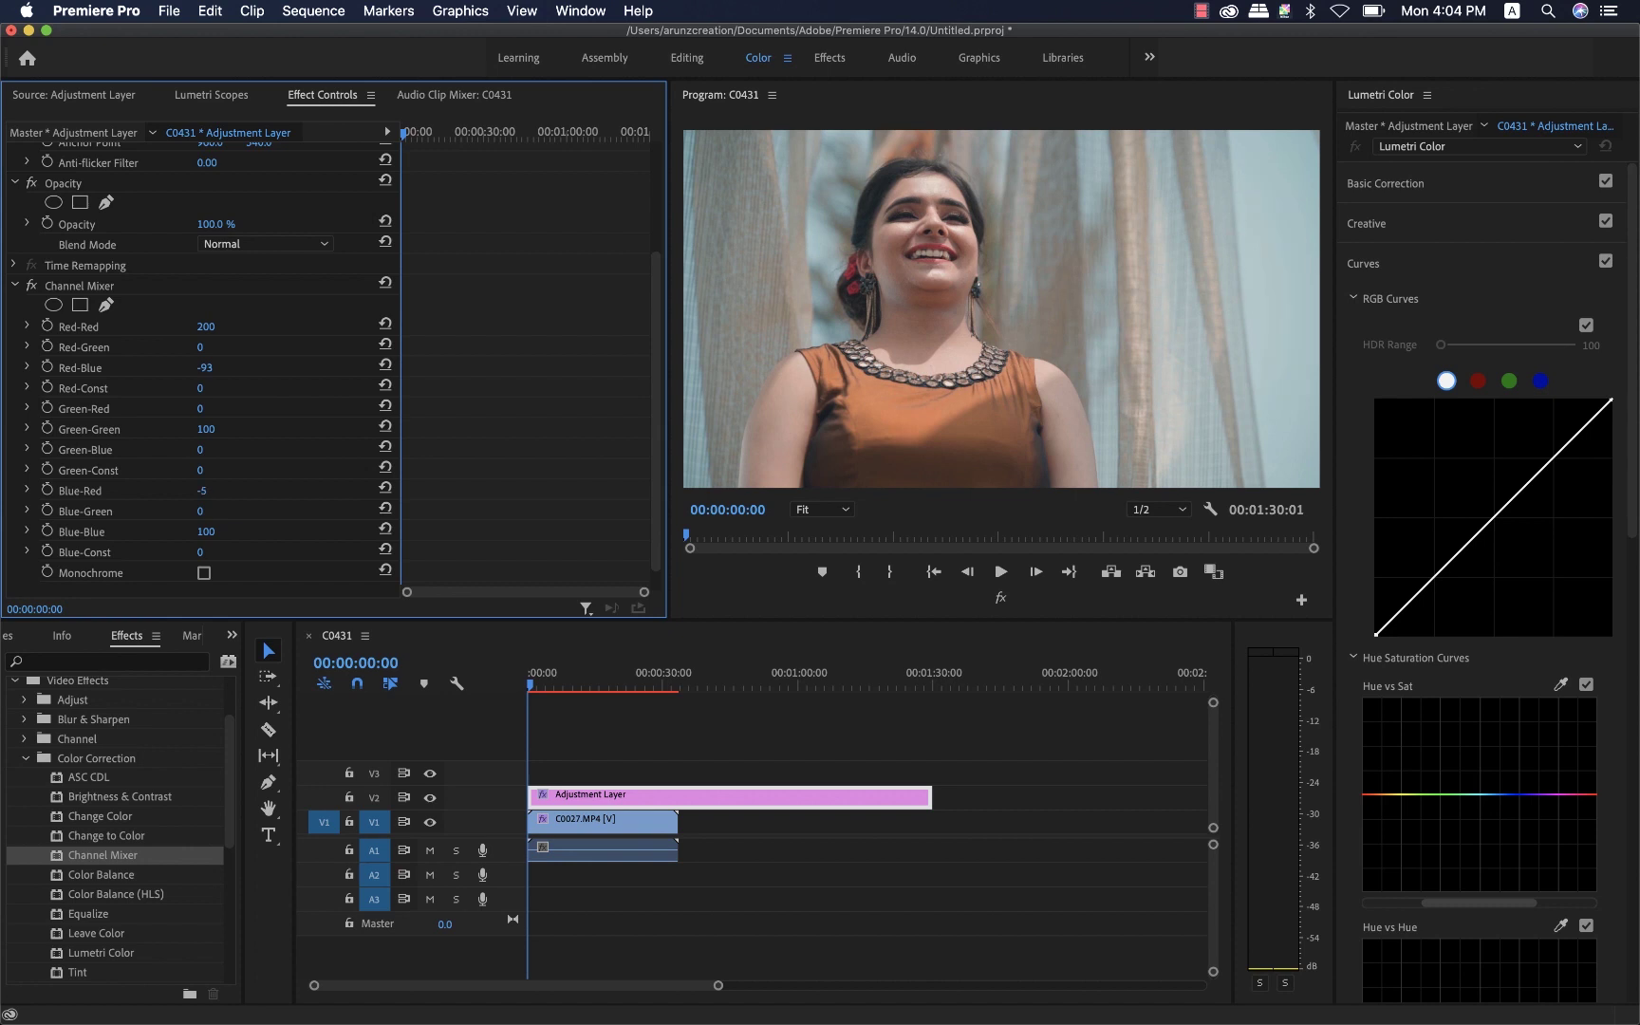
pyautogui.moveTo(202, 491); pyautogui.dragTo(198, 491)
pyautogui.click(206, 531)
pyautogui.click(631, 792)
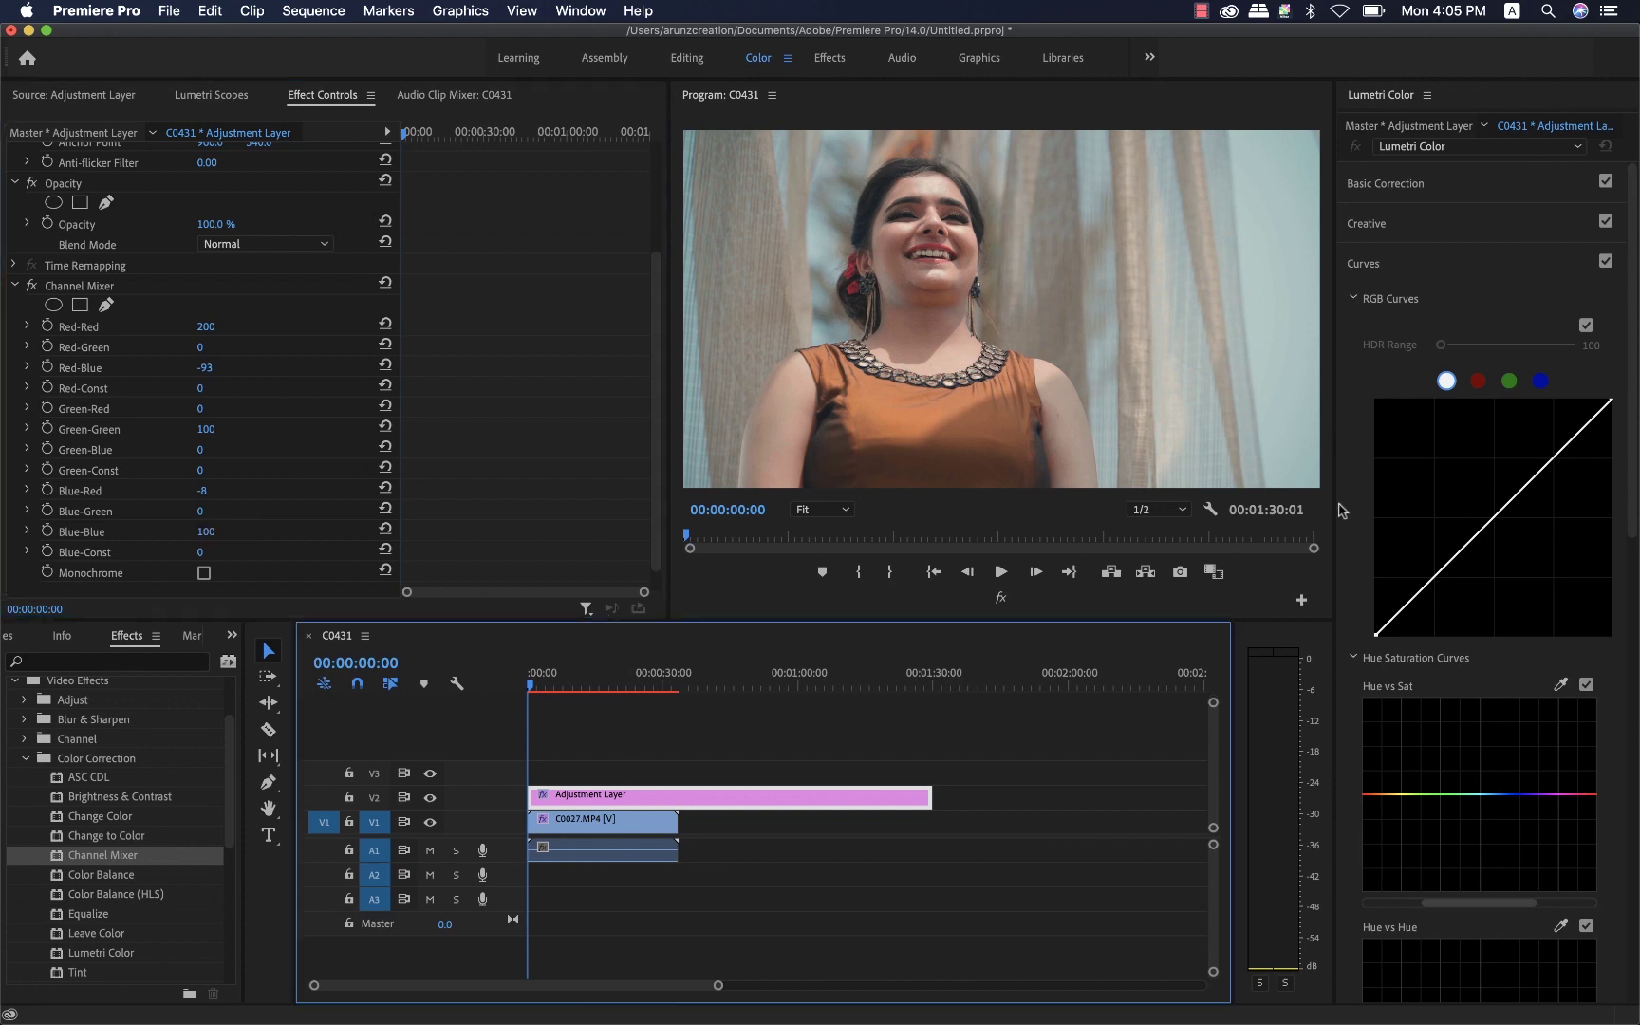
# Lower the adjustment layer's Lumetri Creative Saturation to 77.7.
pyautogui.click(1375, 223)
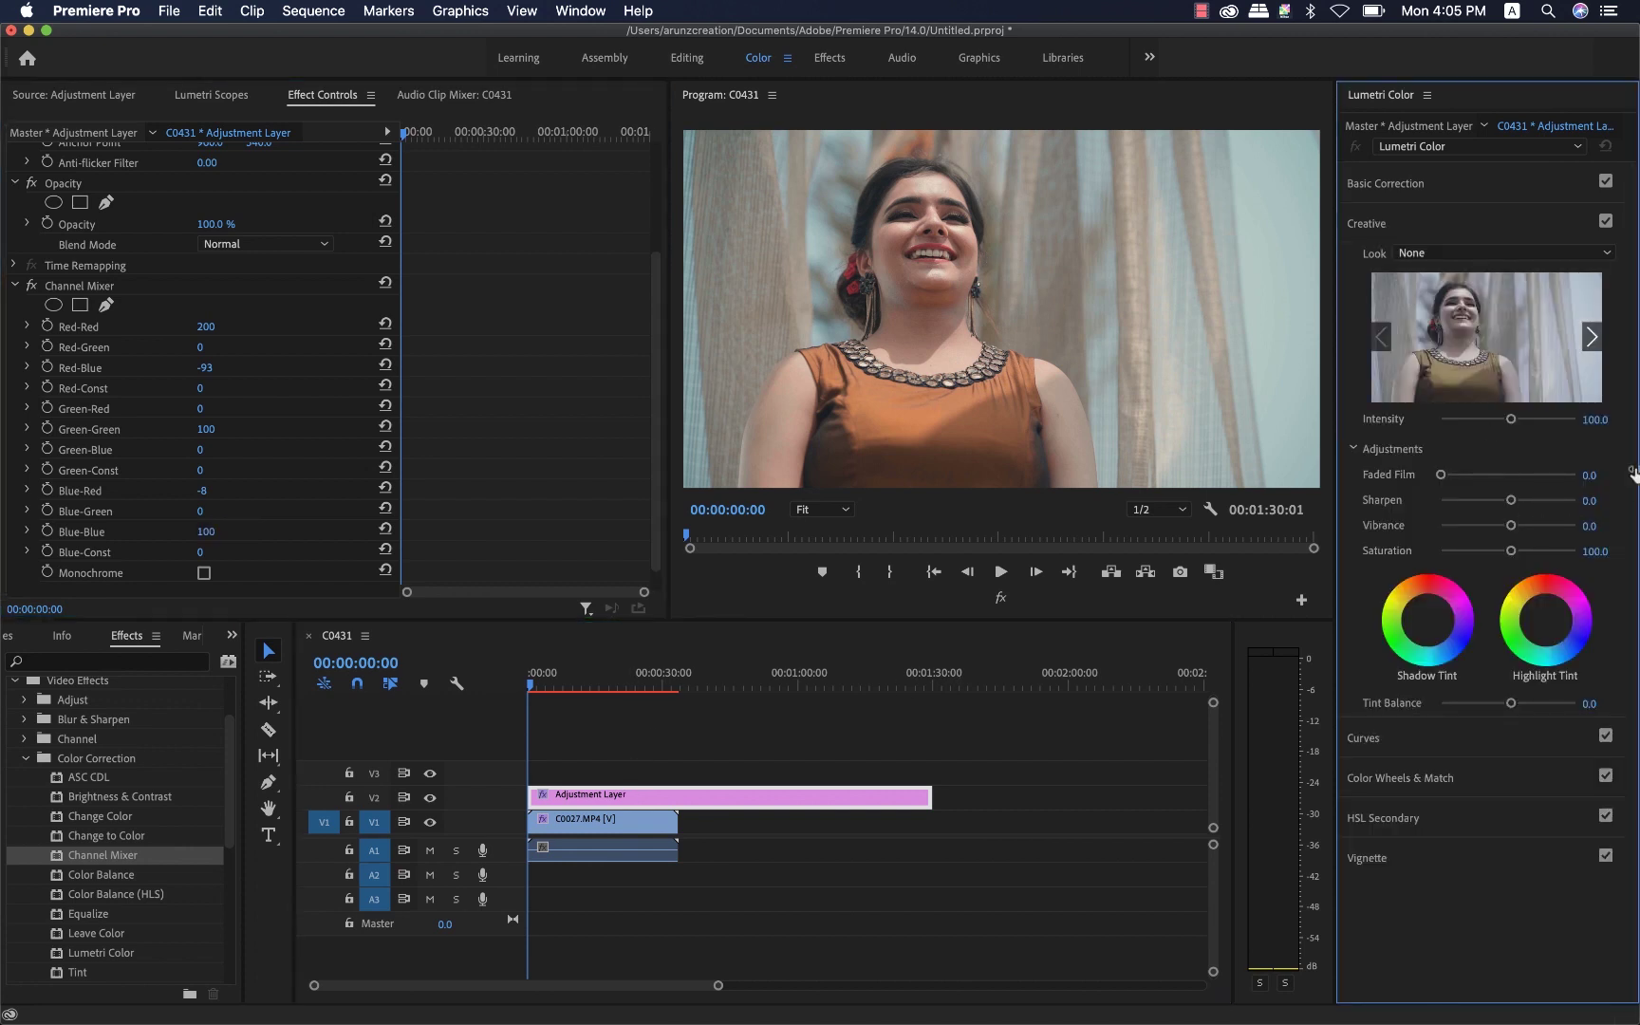
pyautogui.moveTo(1510, 550); pyautogui.dragTo(1502, 552)
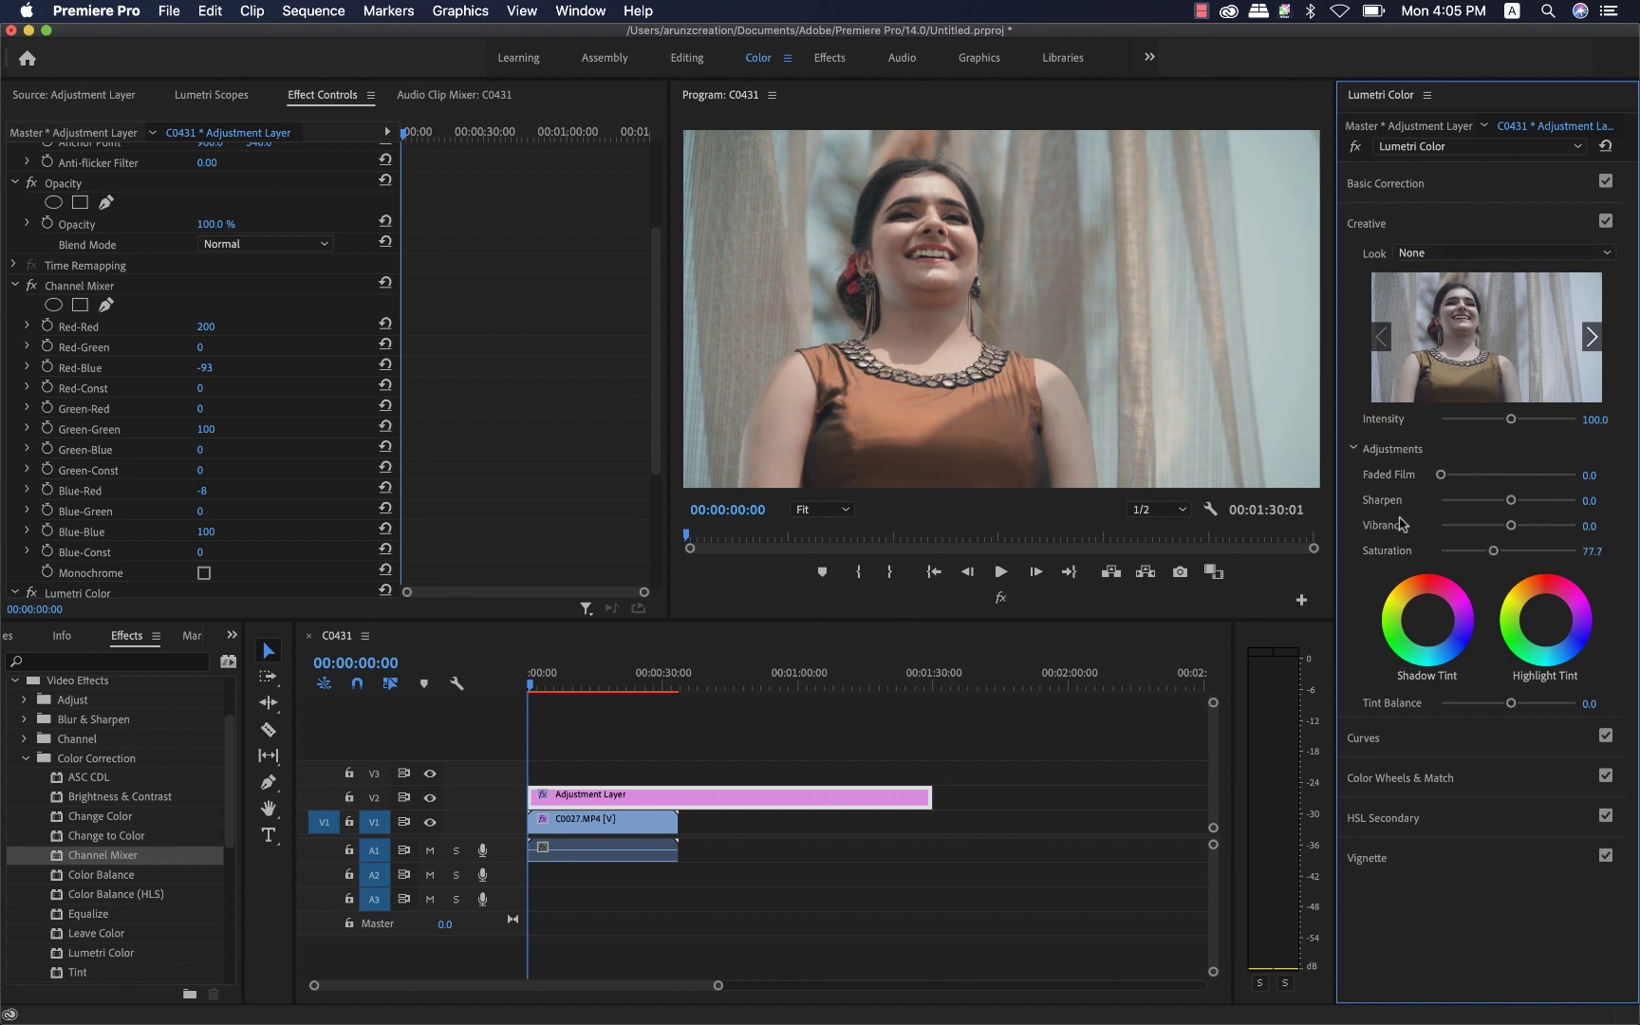
pyautogui.click(1366, 737)
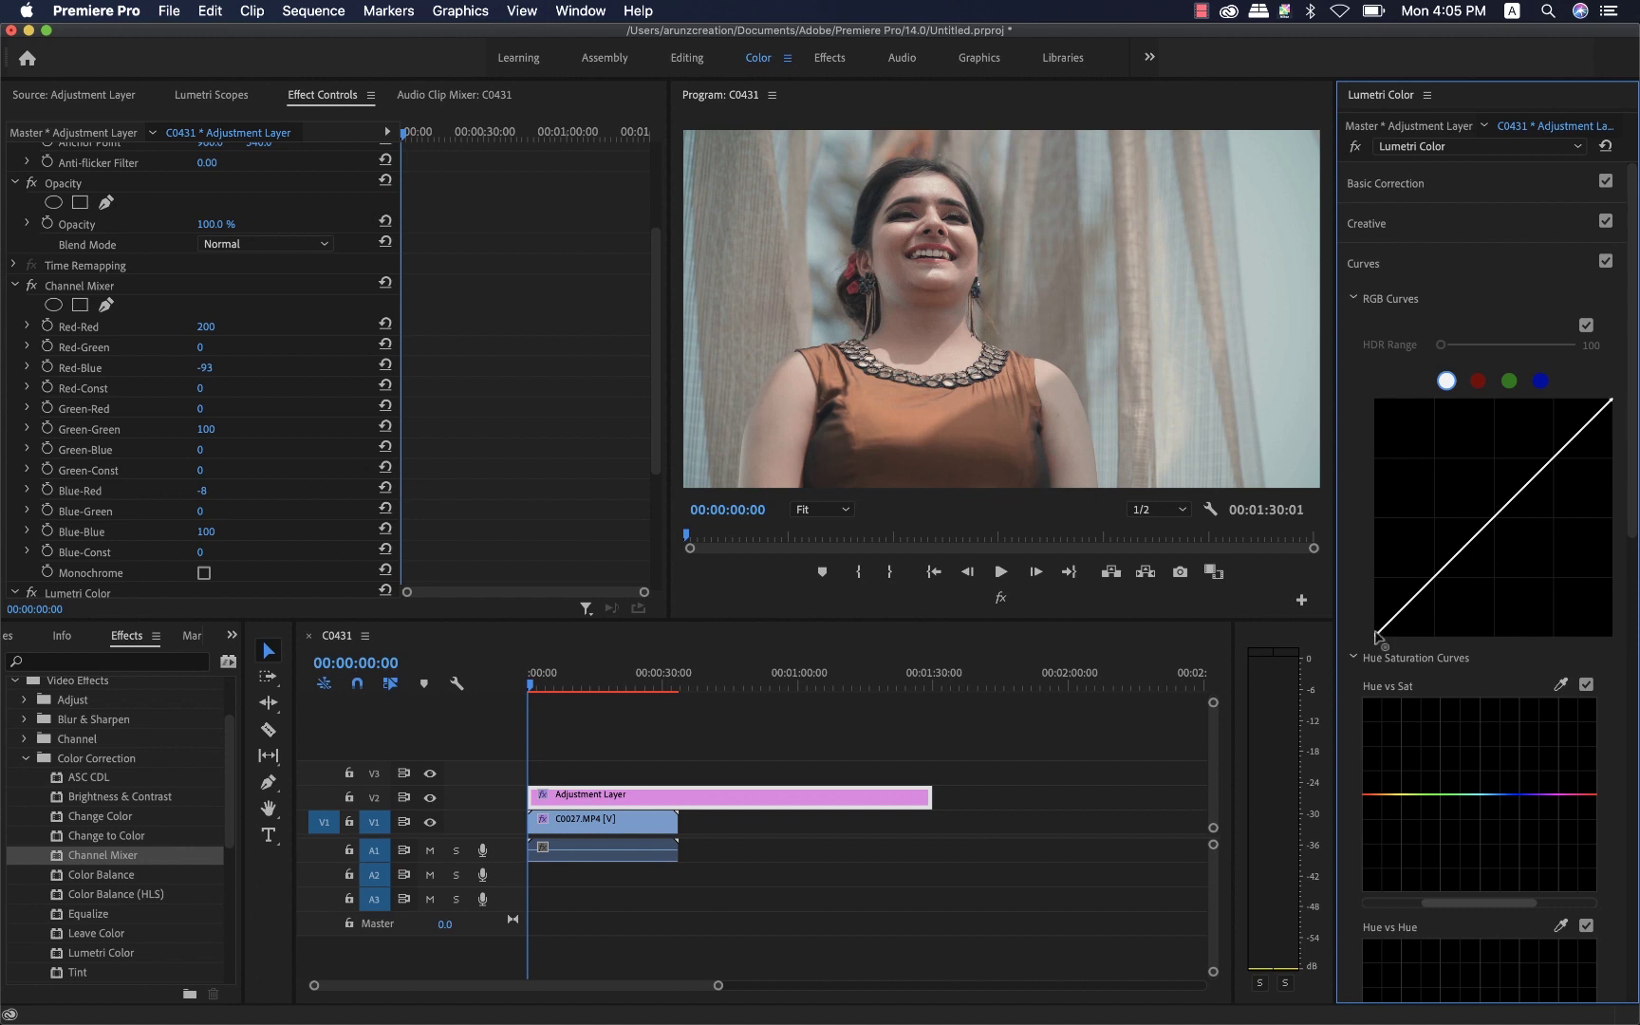
# Shape the adjustment layer's RGB curve into an S, deepening shadows, lifting highlights, lowering the top endpoint slightly.
pyautogui.moveTo(1377, 636); pyautogui.dragTo(1444, 598)
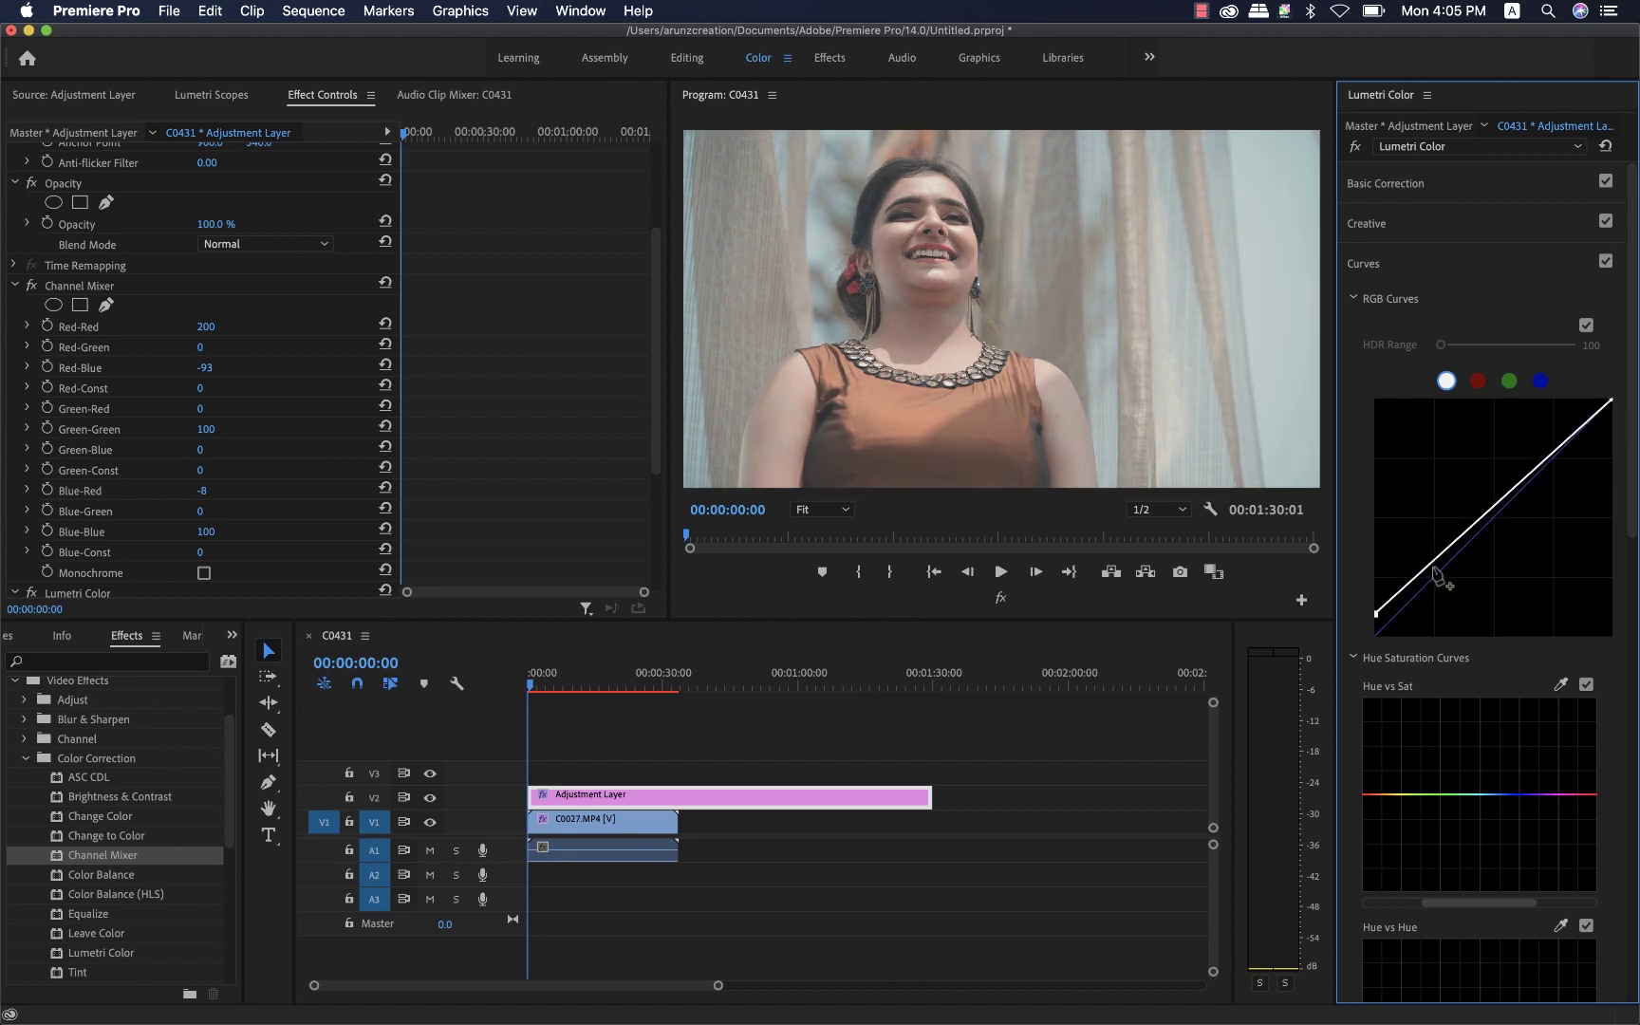
pyautogui.moveTo(1435, 577)
pyautogui.mouseDown()
pyautogui.moveTo(1372, 623)
pyautogui.moveTo(1426, 578)
pyautogui.moveTo(1360, 615)
pyautogui.mouseUp()
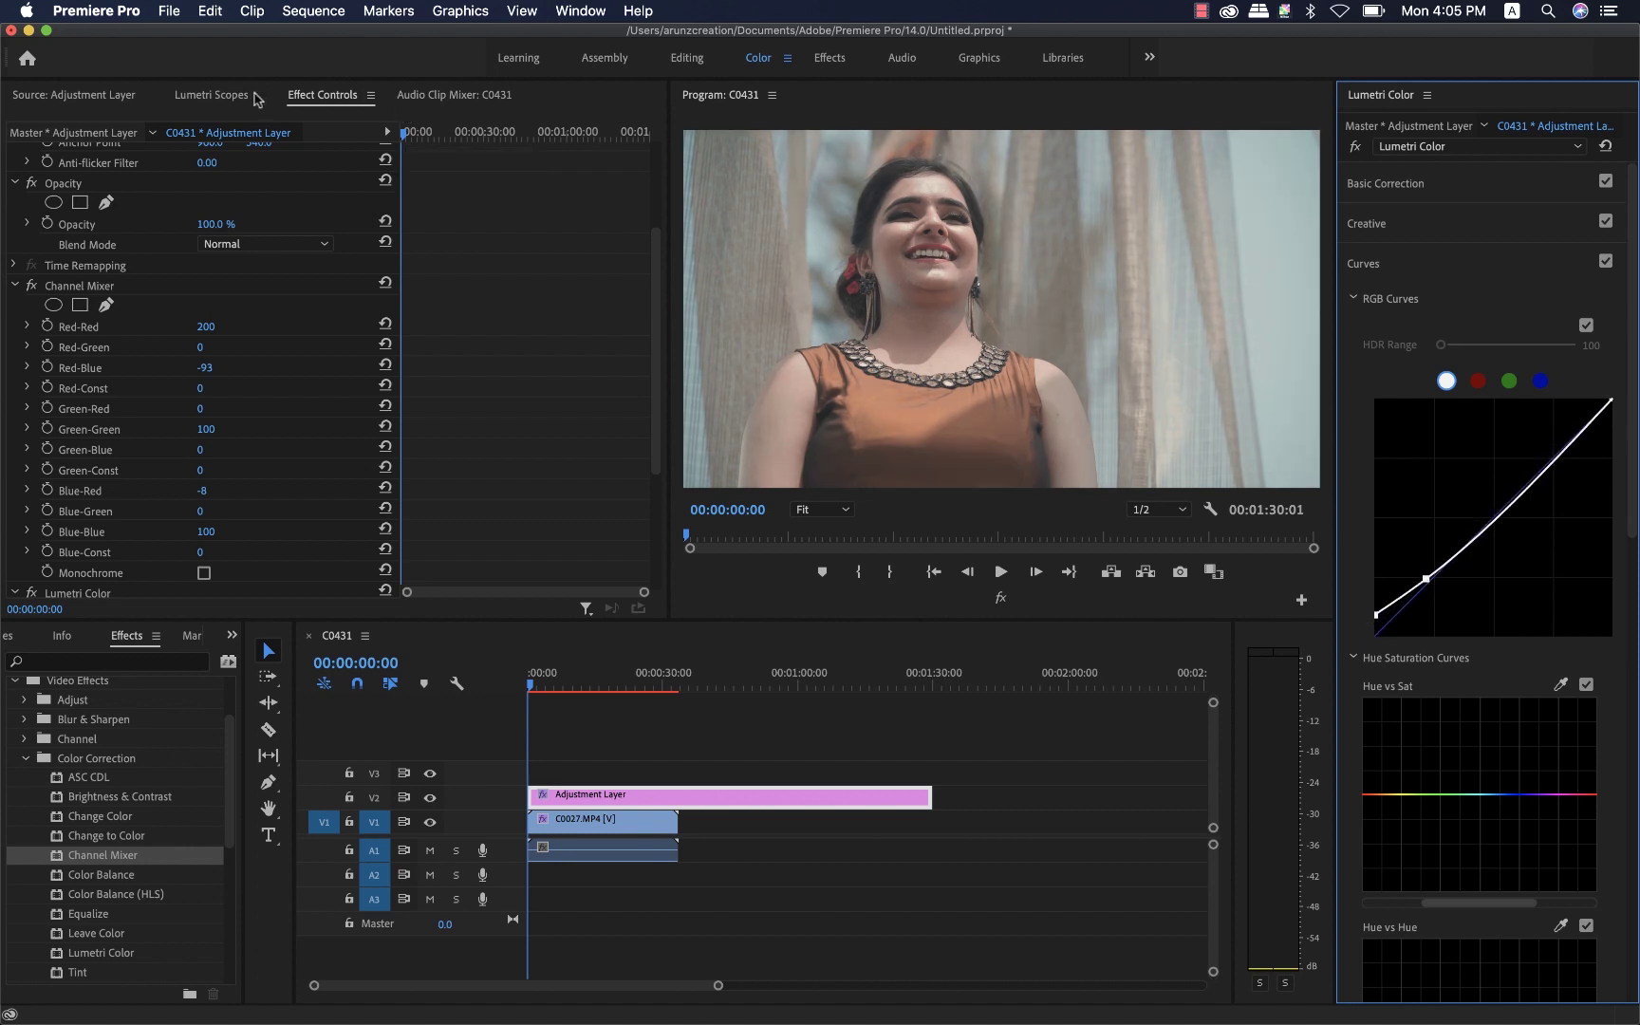
pyautogui.click(222, 96)
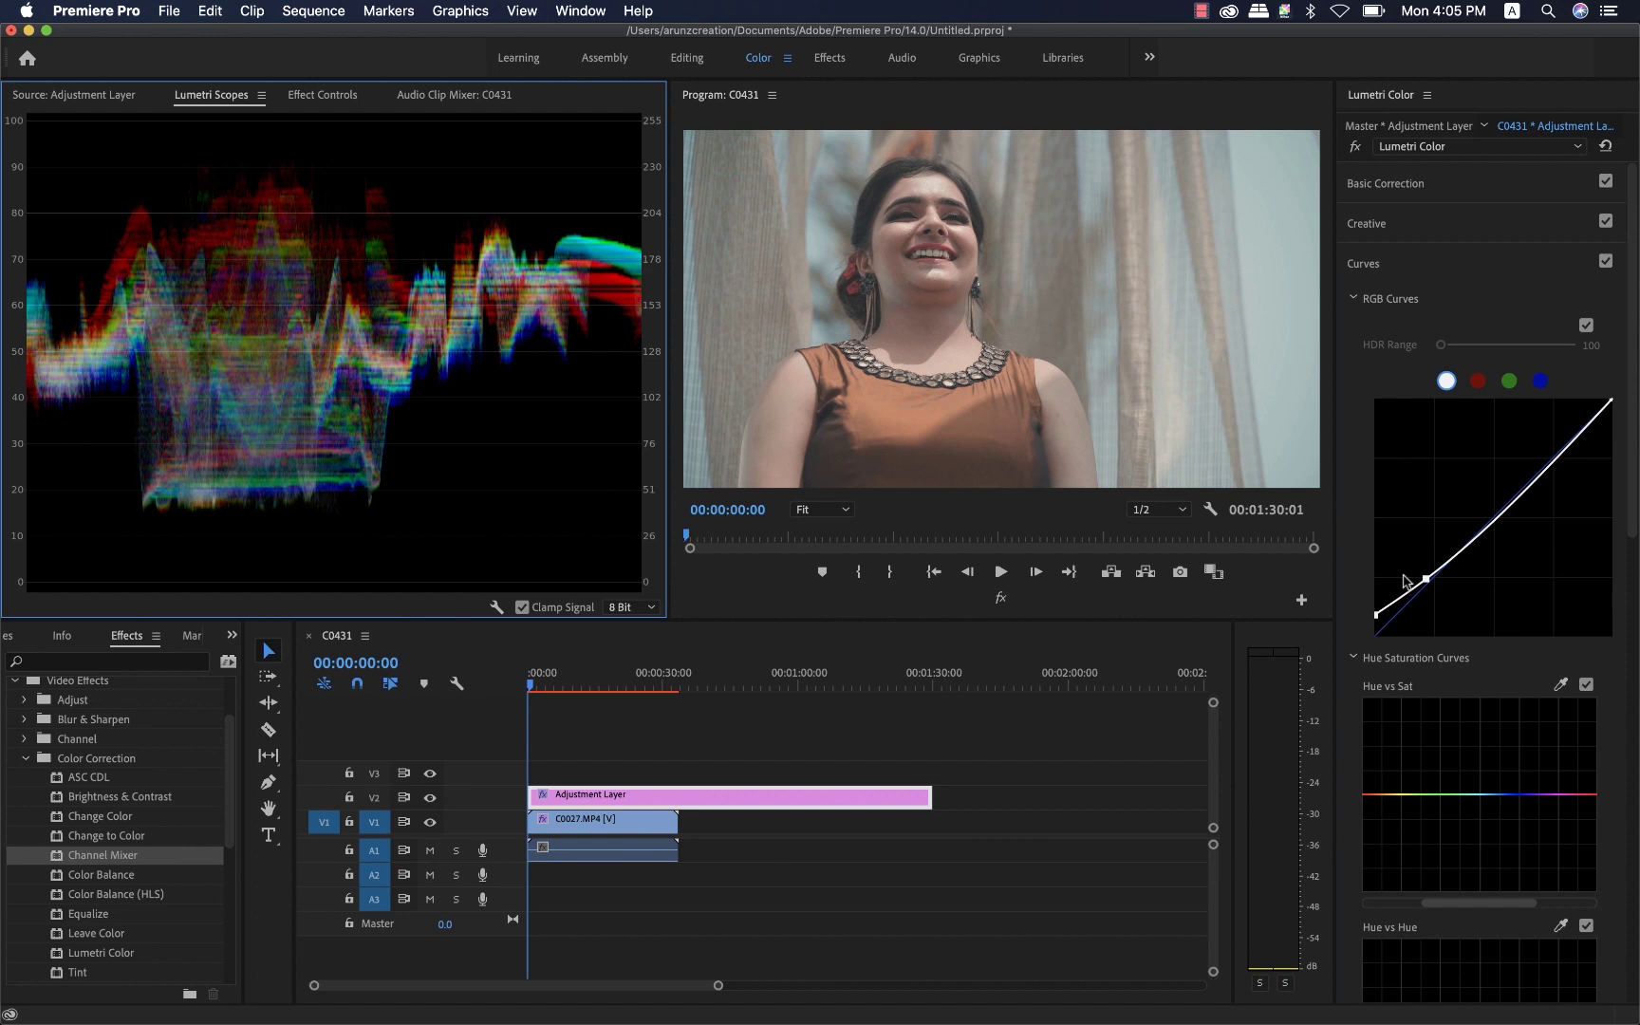
pyautogui.moveTo(1375, 617); pyautogui.dragTo(1376, 637)
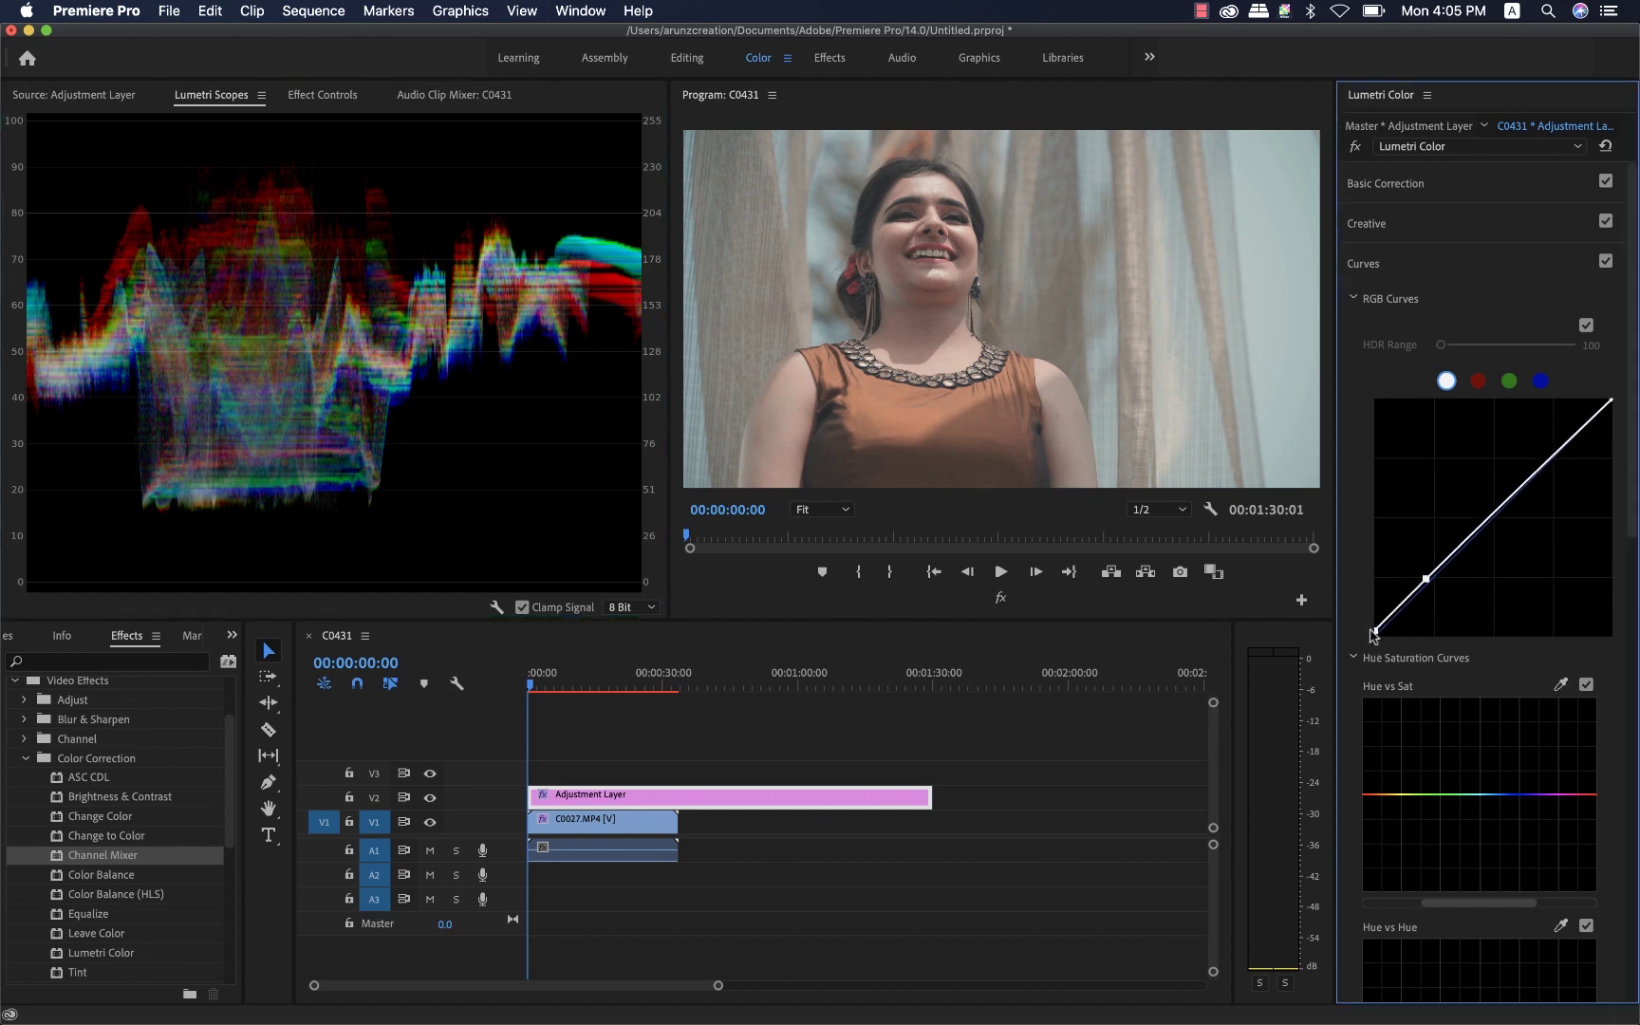
pyautogui.moveTo(1426, 581); pyautogui.dragTo(1426, 590)
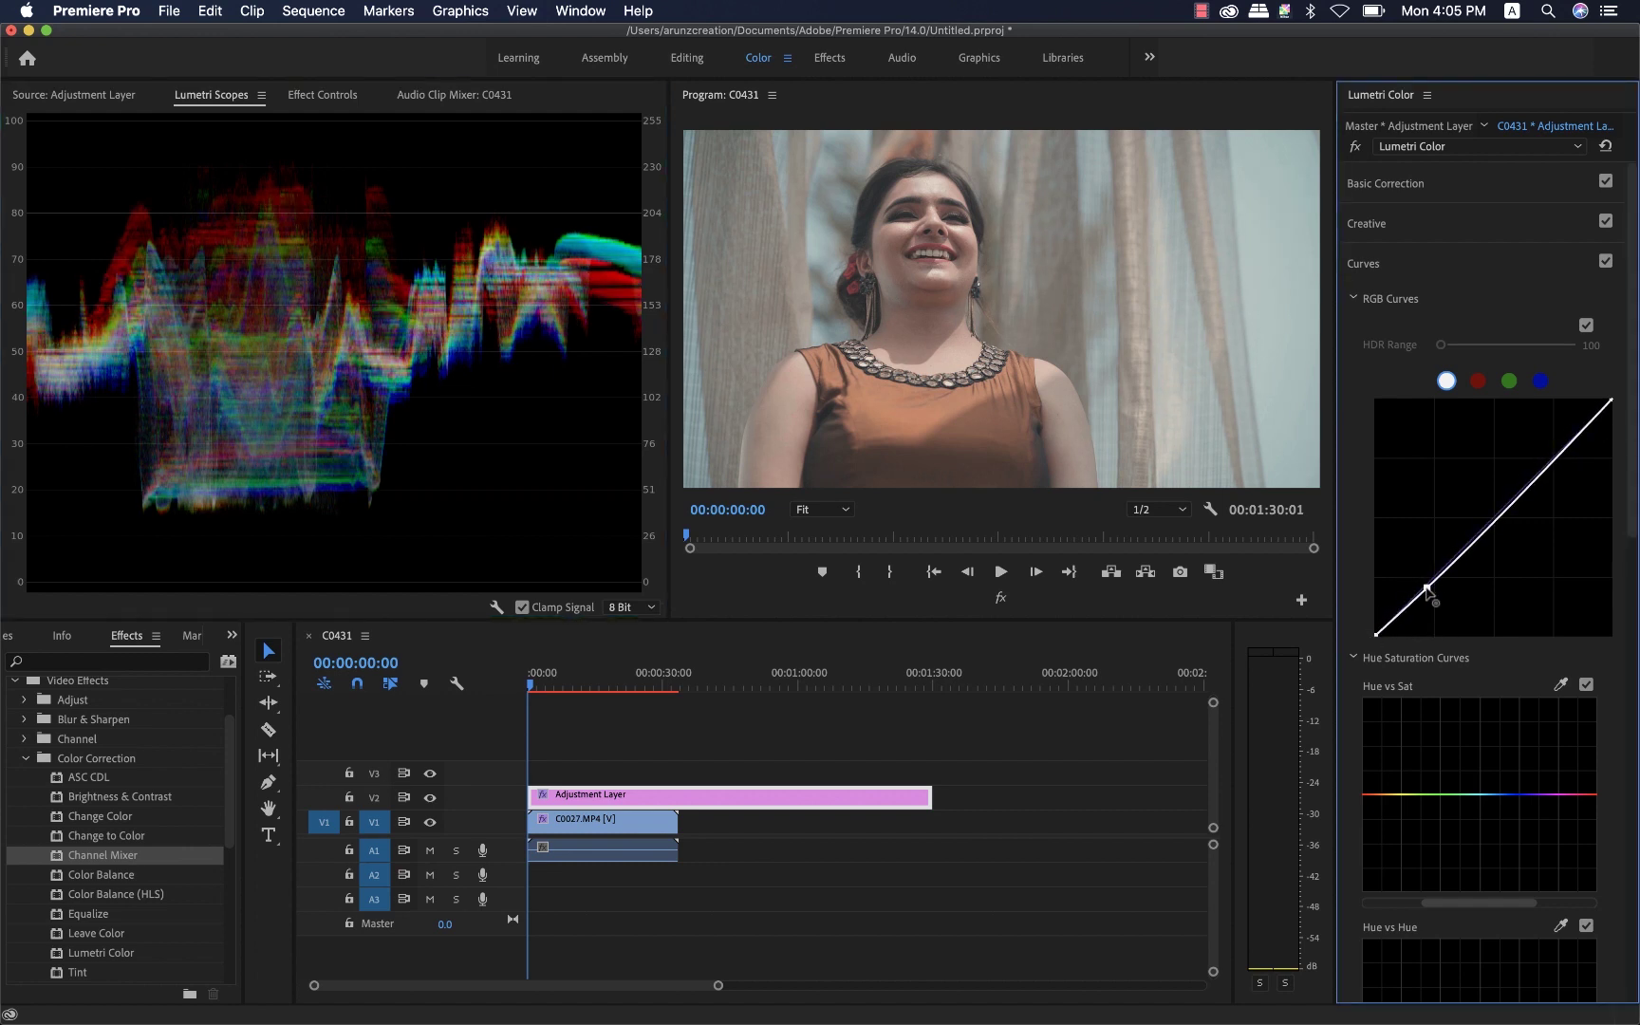
pyautogui.moveTo(1542, 470); pyautogui.dragTo(1542, 463)
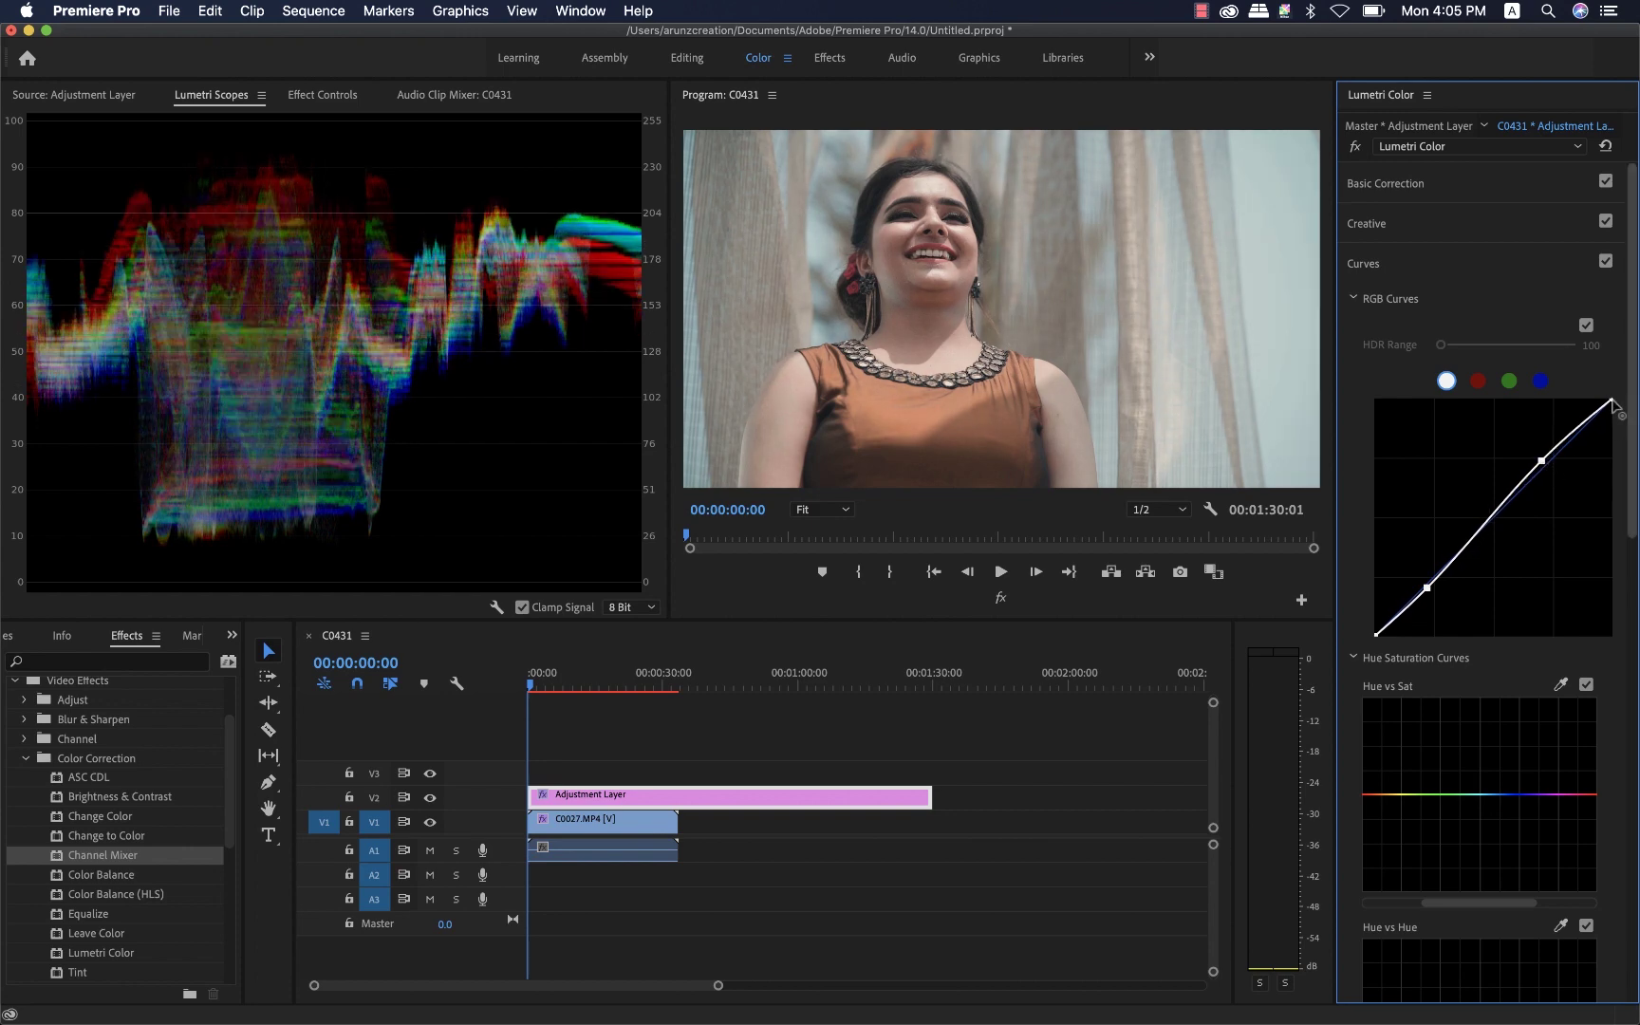
pyautogui.moveTo(1611, 401); pyautogui.dragTo(1615, 408)
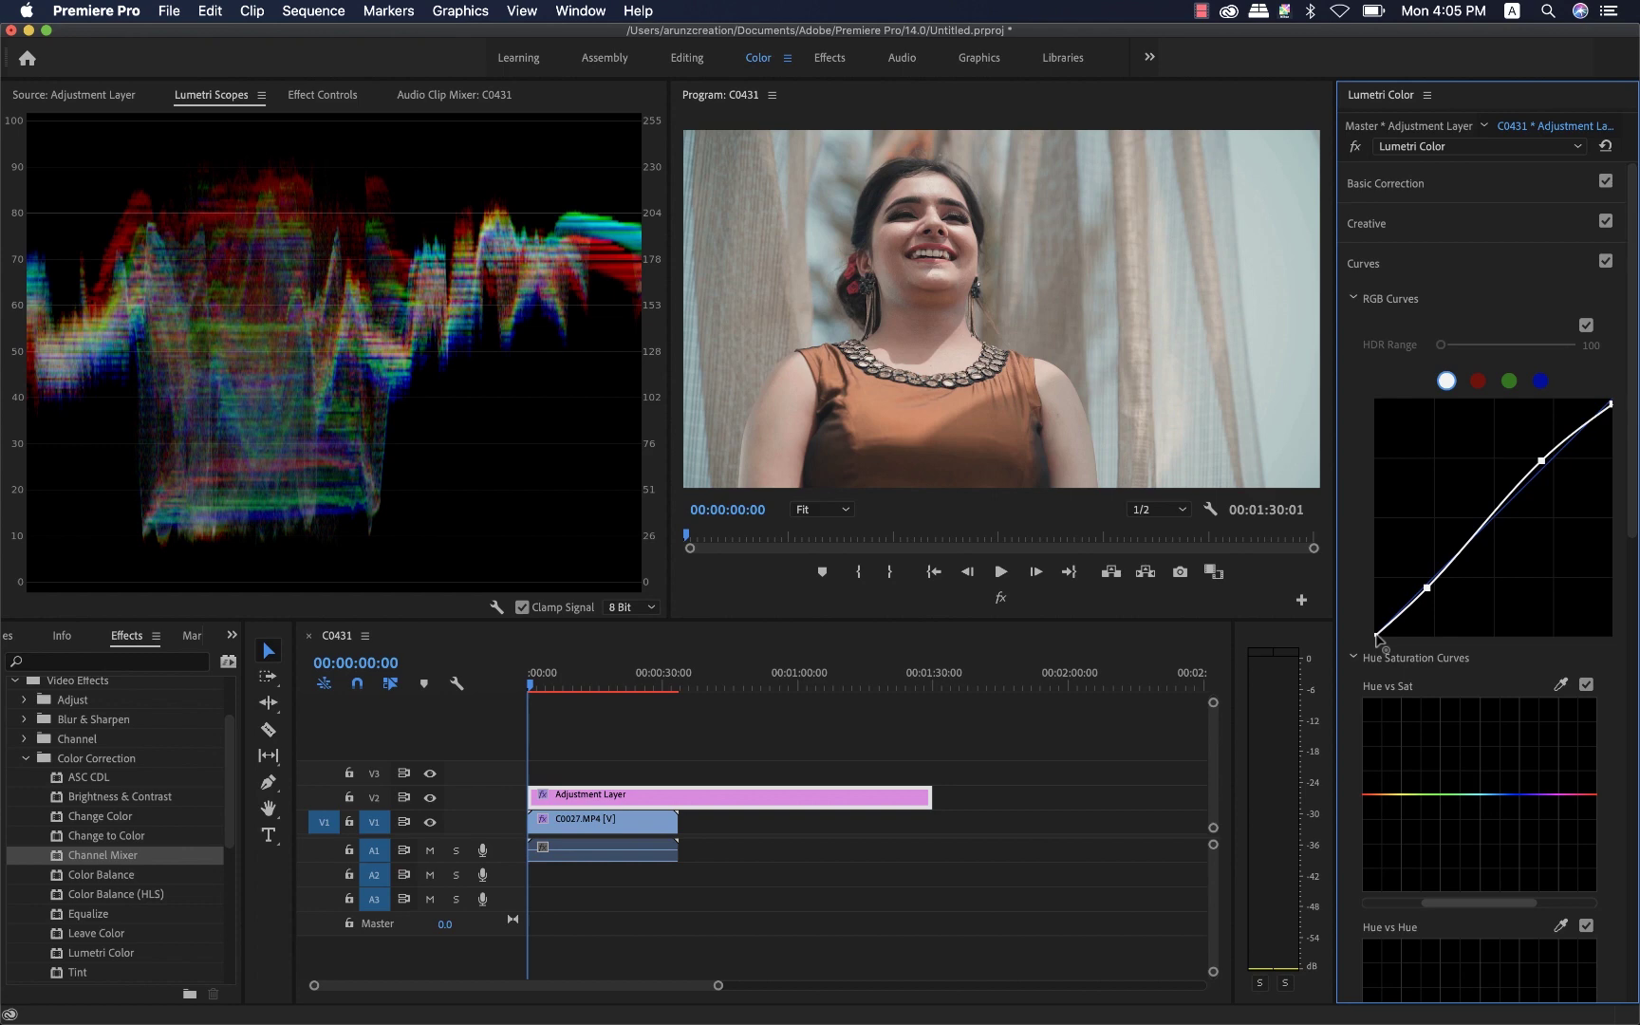
# Play back the graded sequence in a maximized Program Monitor, then stop at 00:00:29:05.
pyautogui.hotkey('shift', '`')
pyautogui.click(186, 922)
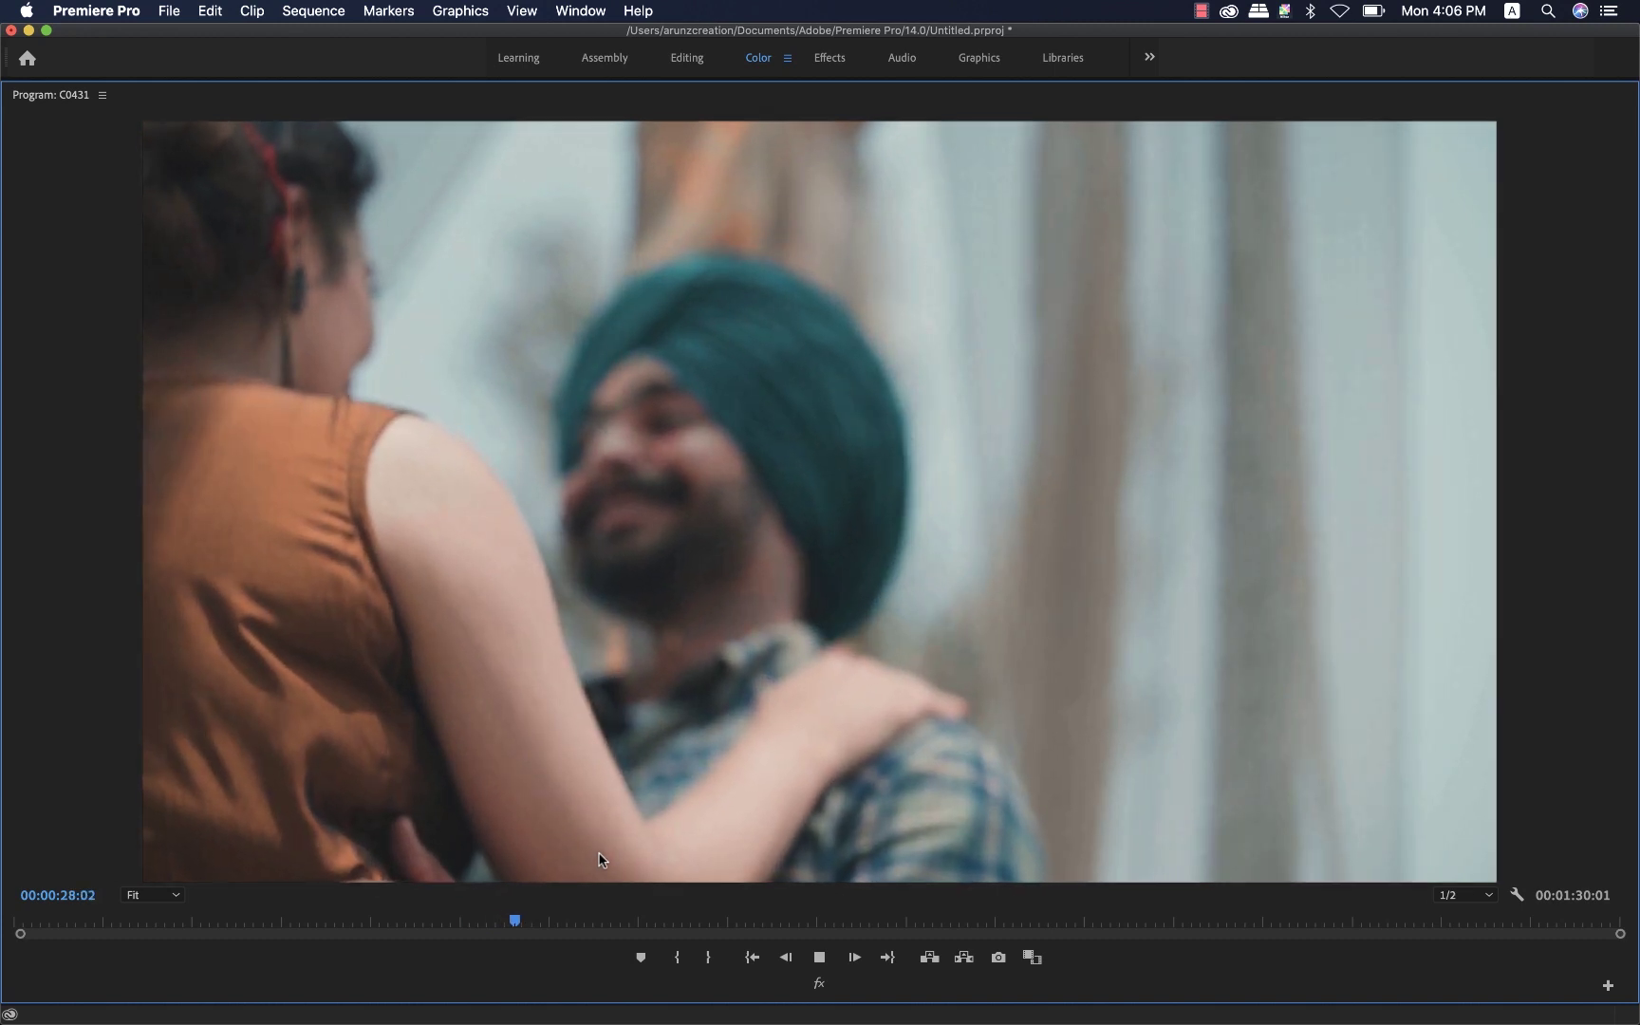
pyautogui.press('`')
pyautogui.press('space')
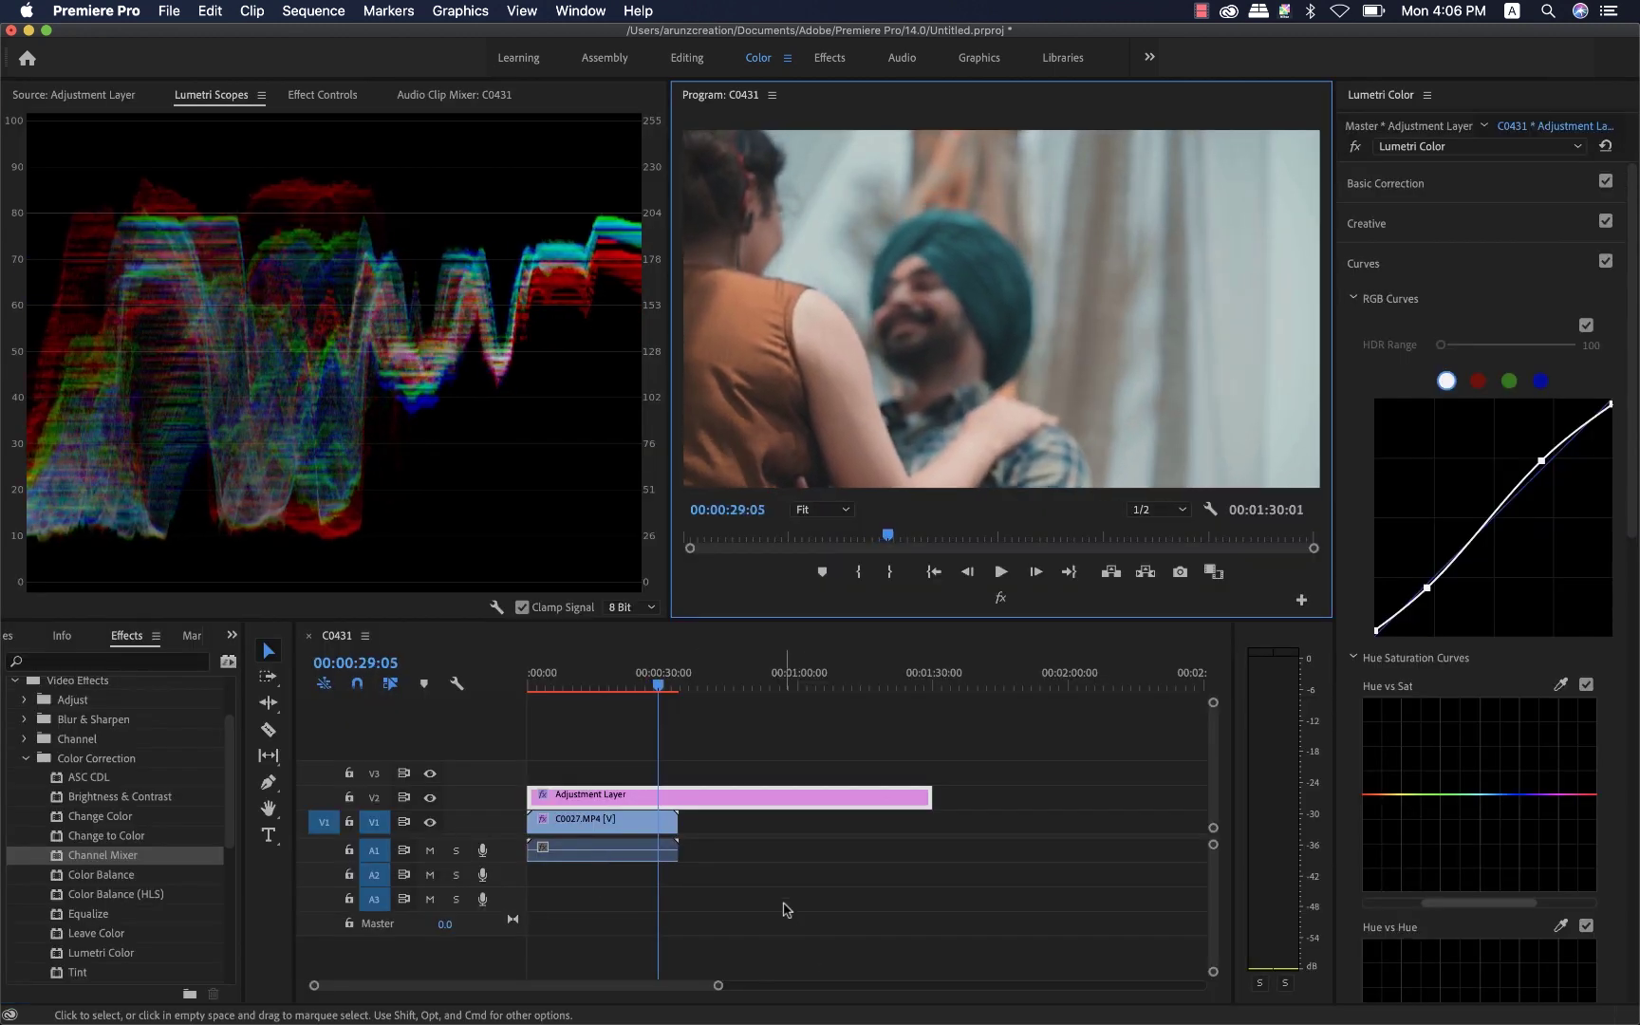